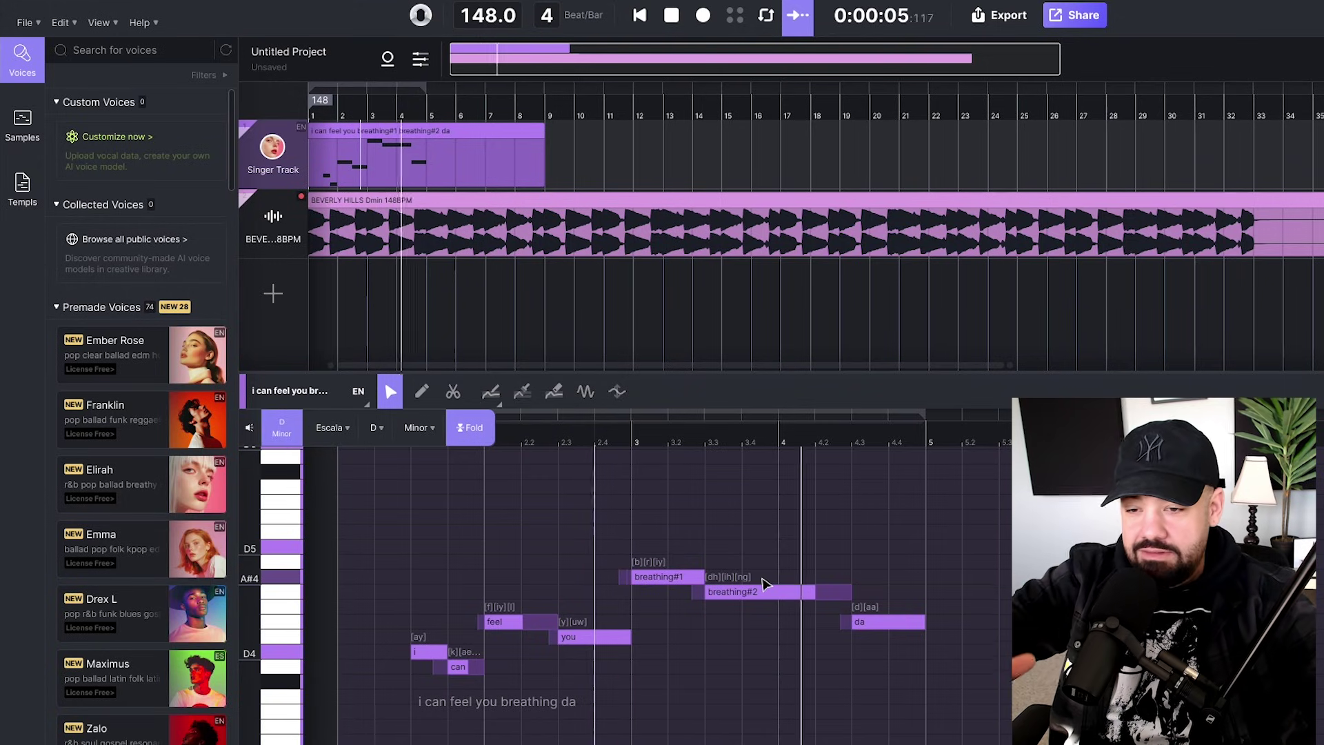
Step: Stop the vocal loop and beat playing together in ACE Studio
key("space")
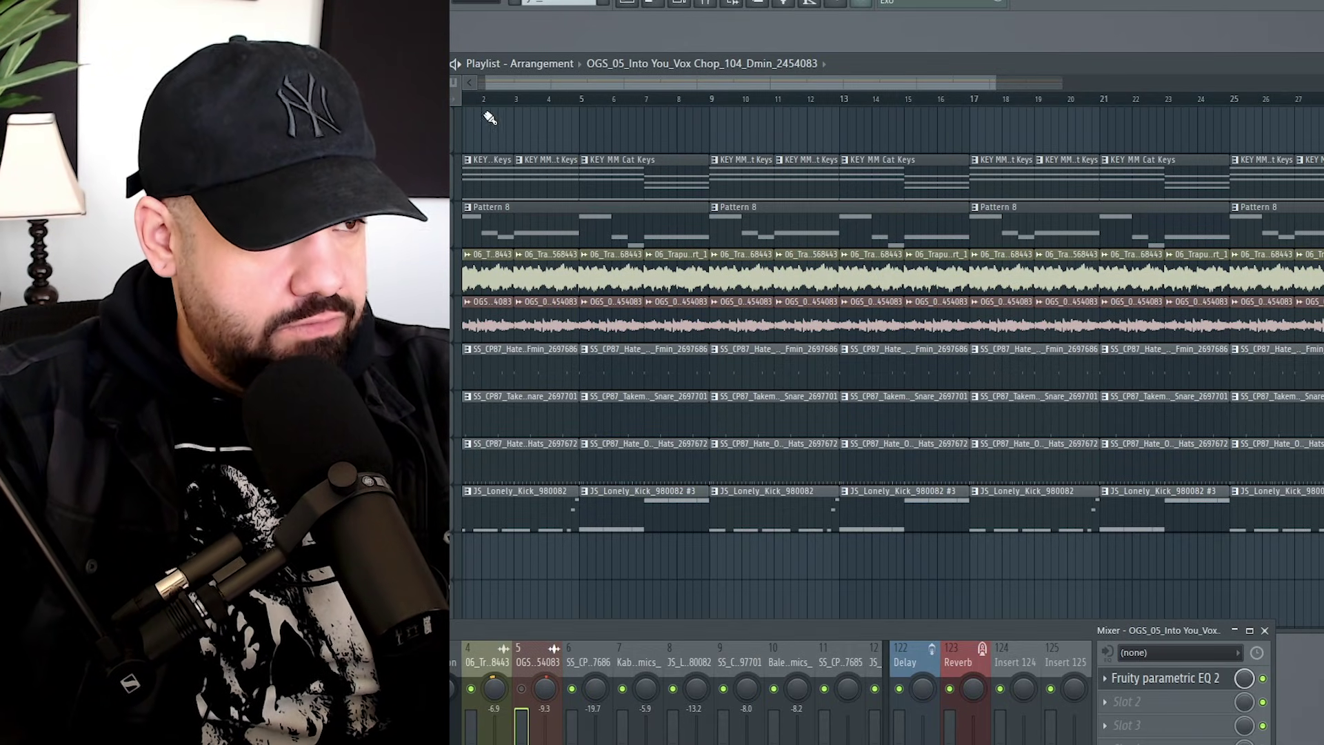
Step: Zoom into the FL Studio Playlist to look over the beat's arrangement
scroll(498, 128, "up", 4)
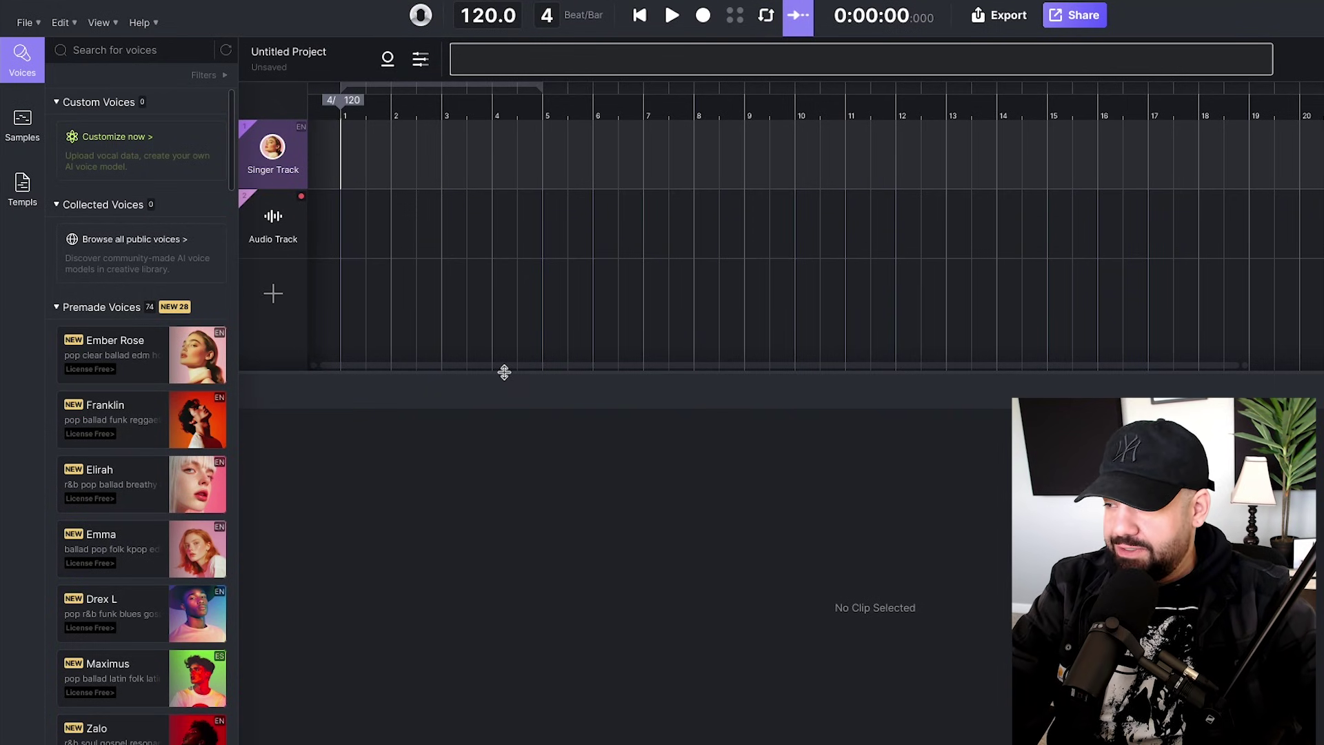
Step: Drop the 'BEVERLY HILLS Dmin 148BPM' beat onto the Audio Track
scroll(133, 441, "down", 9)
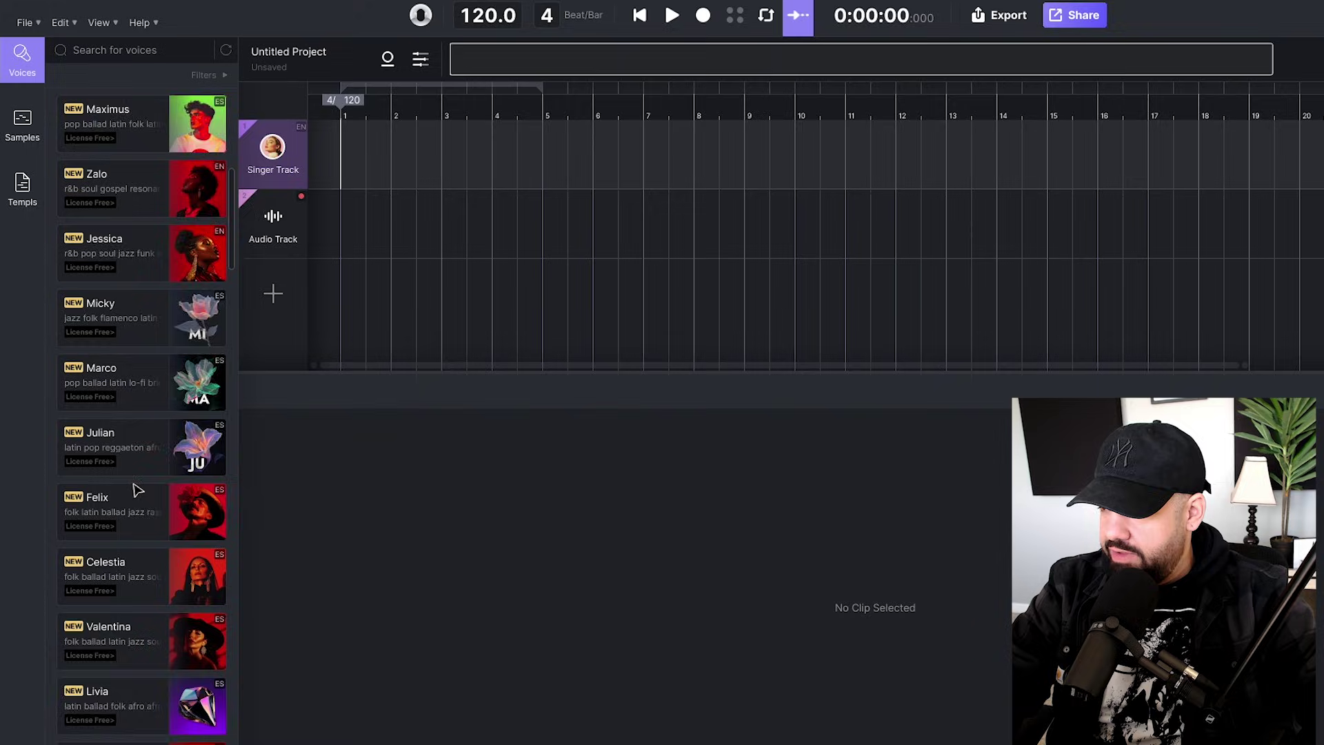
scroll(133, 488, "up", 7)
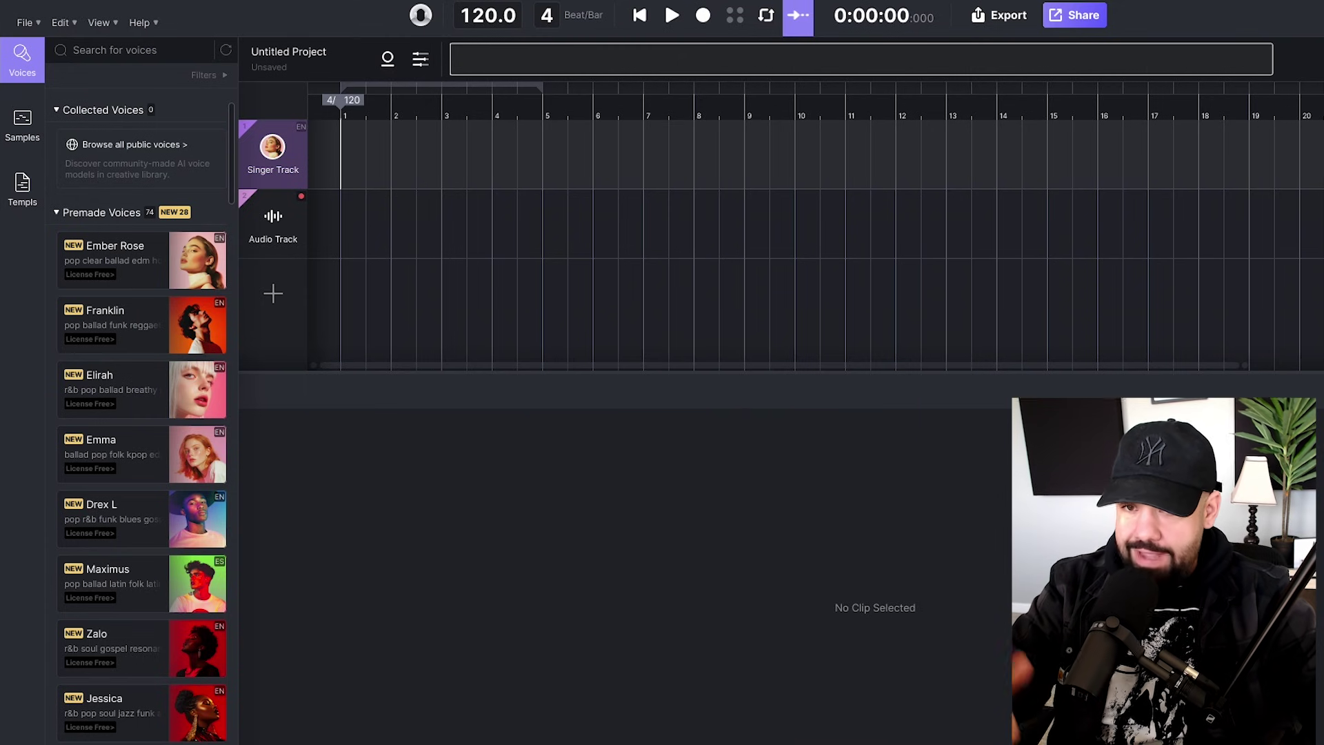
left_click_drag(0, 207, 361, 191)
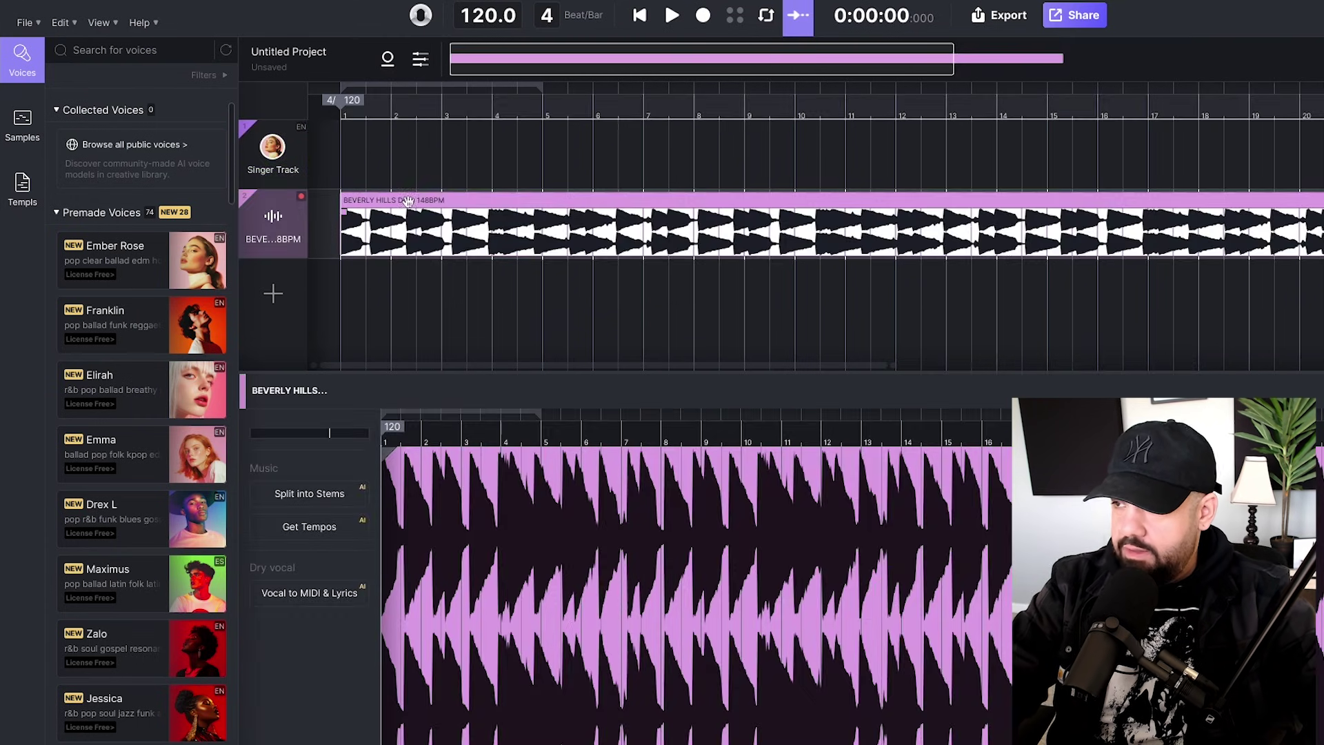
Step: Set the project tempo to 148.0 BPM and bring the view back to bar 1
left_click_drag(476, 15, 561, 86)
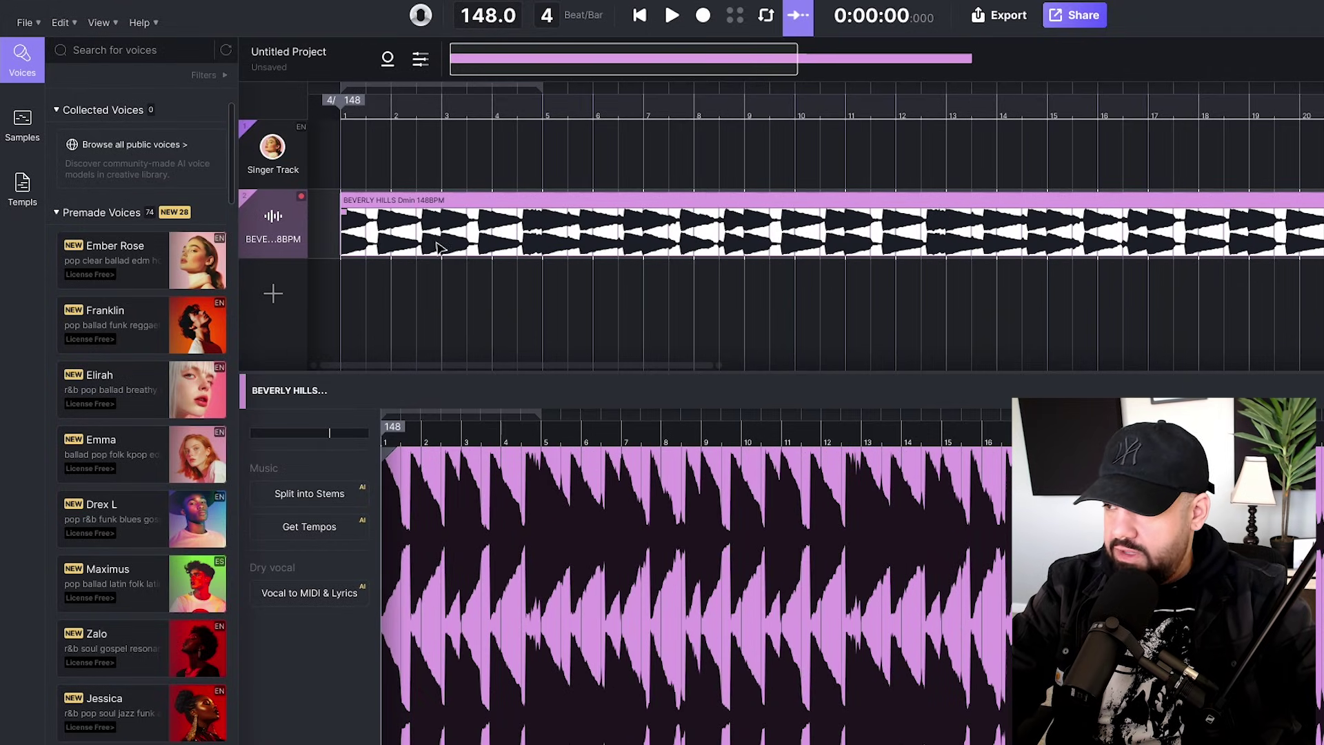
scroll(502, 263, "down", 5)
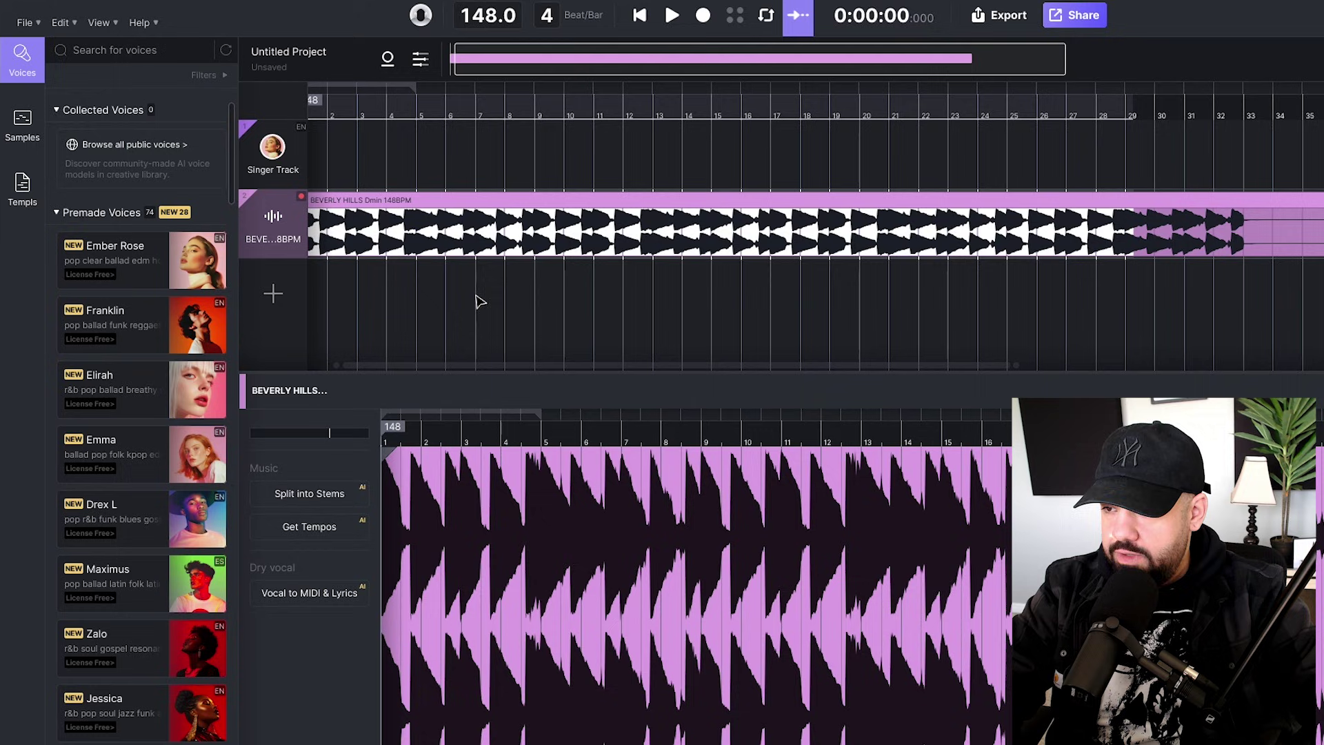
left_click_drag(420, 369, 320, 365)
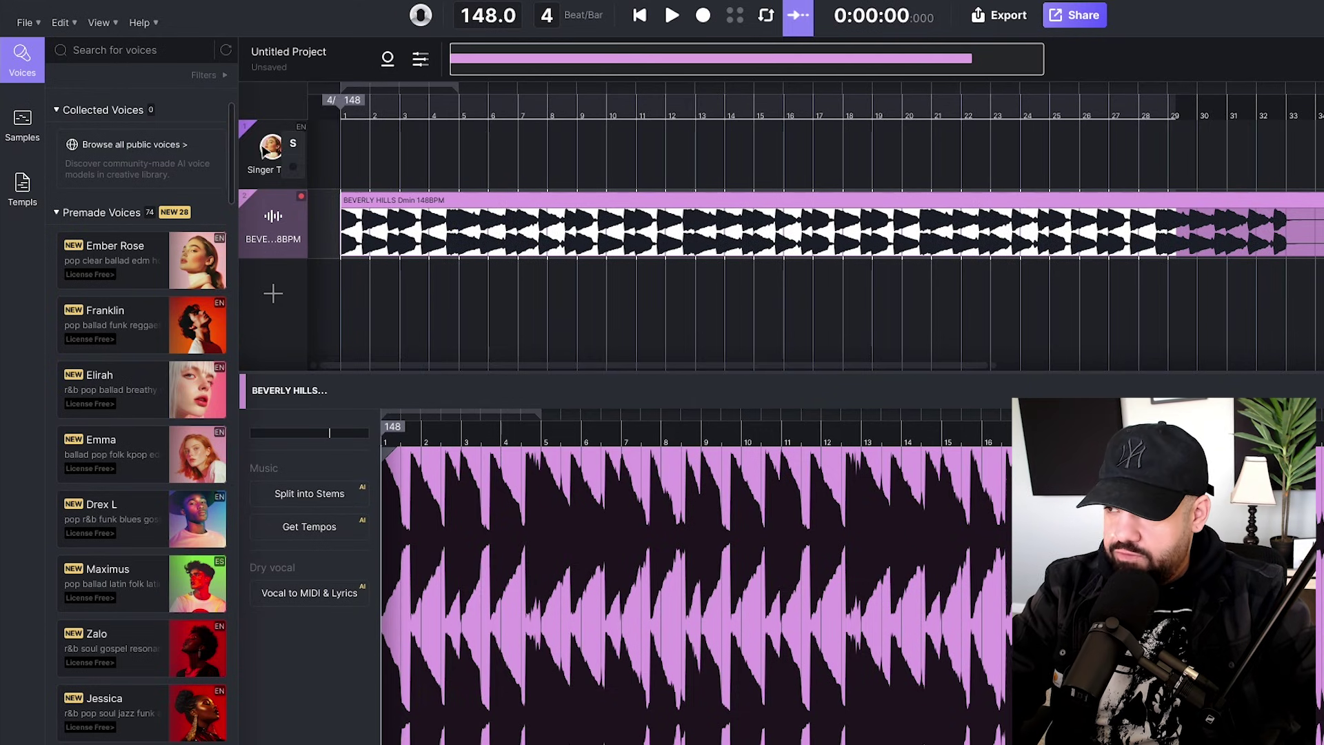
Step: Assign the premade Elirah voice to the Singer Track and delete the duplicate Elirah track
left_click(265, 166)
scroll(138, 414, "down", 1)
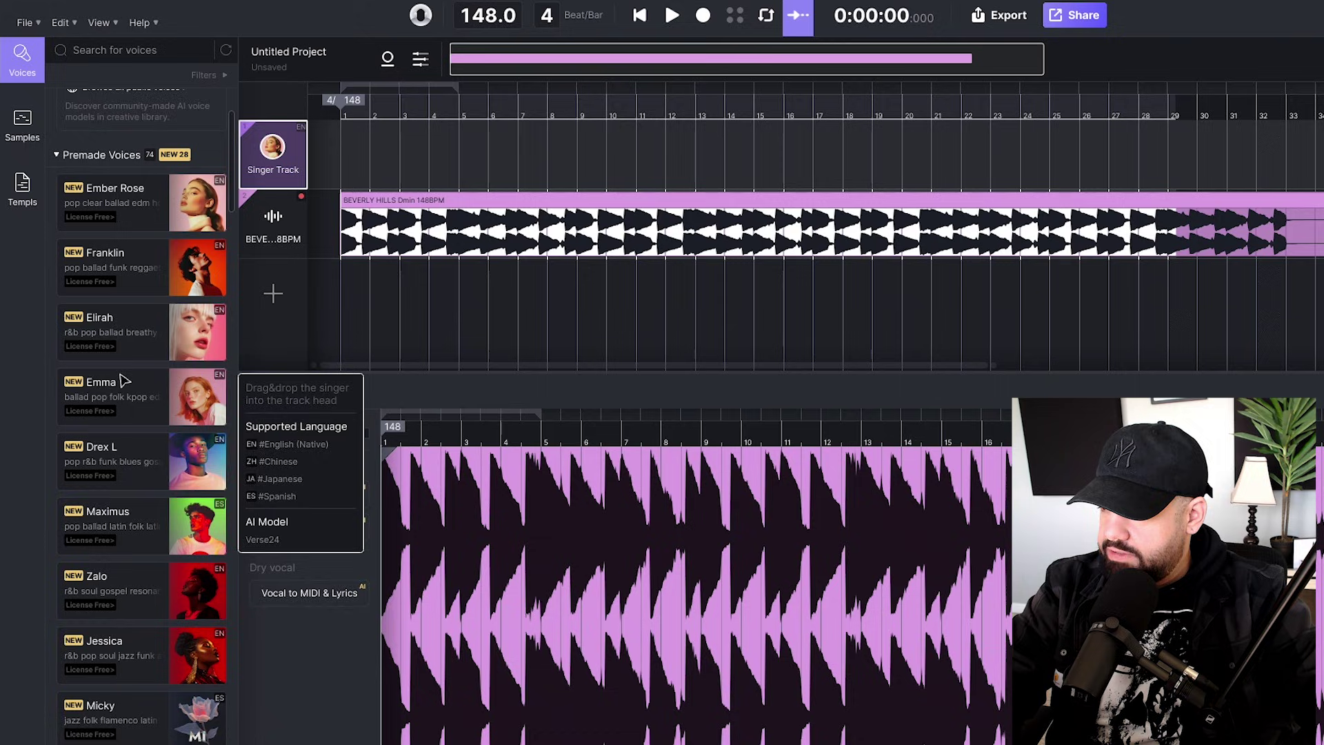
scroll(165, 566, "down", 6)
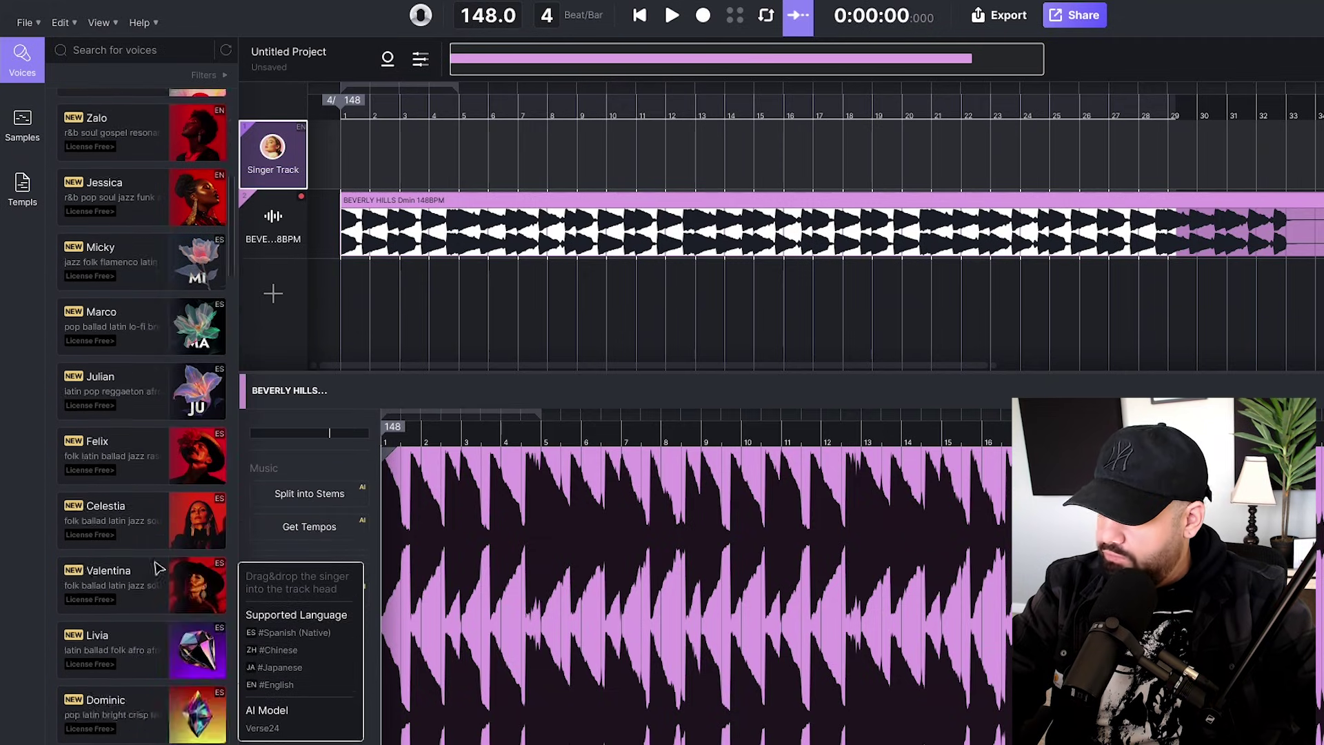
scroll(166, 483, "up", 6)
scroll(165, 354, "up", 3)
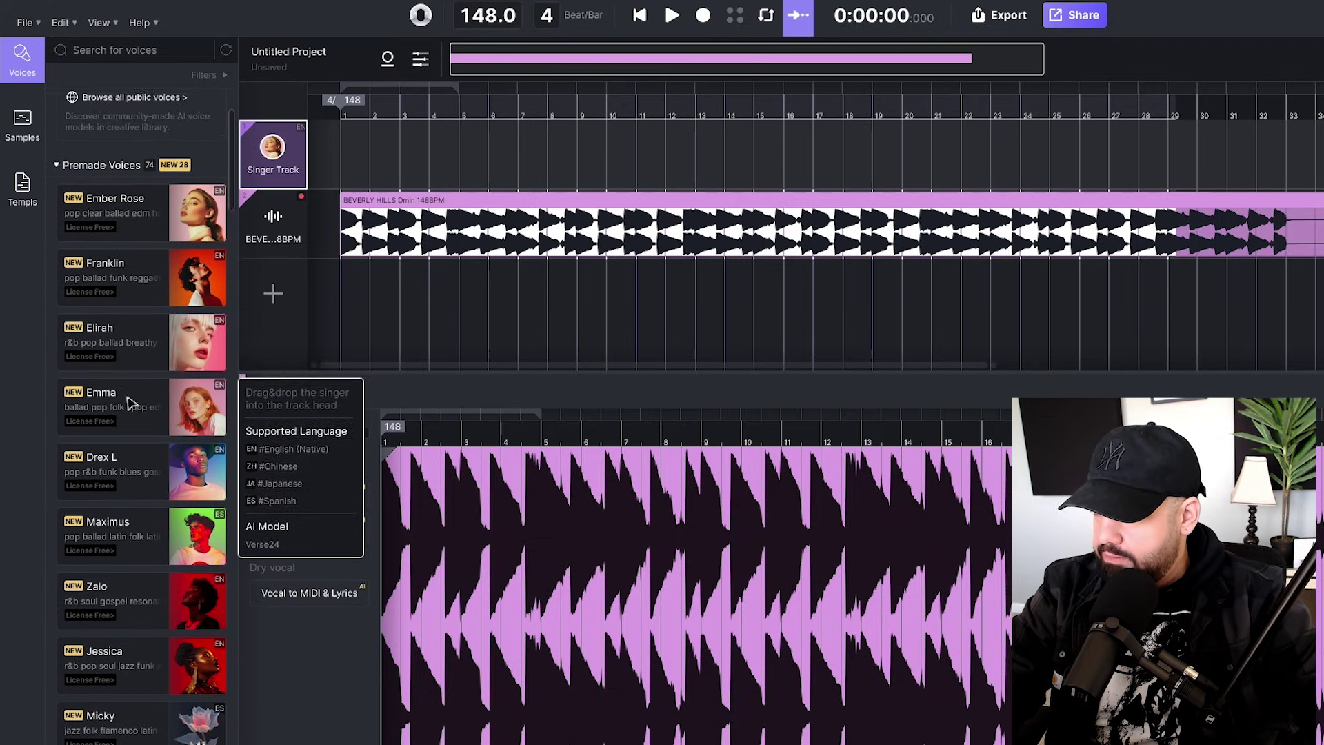
left_click_drag(111, 328, 261, 294)
right_click(258, 286)
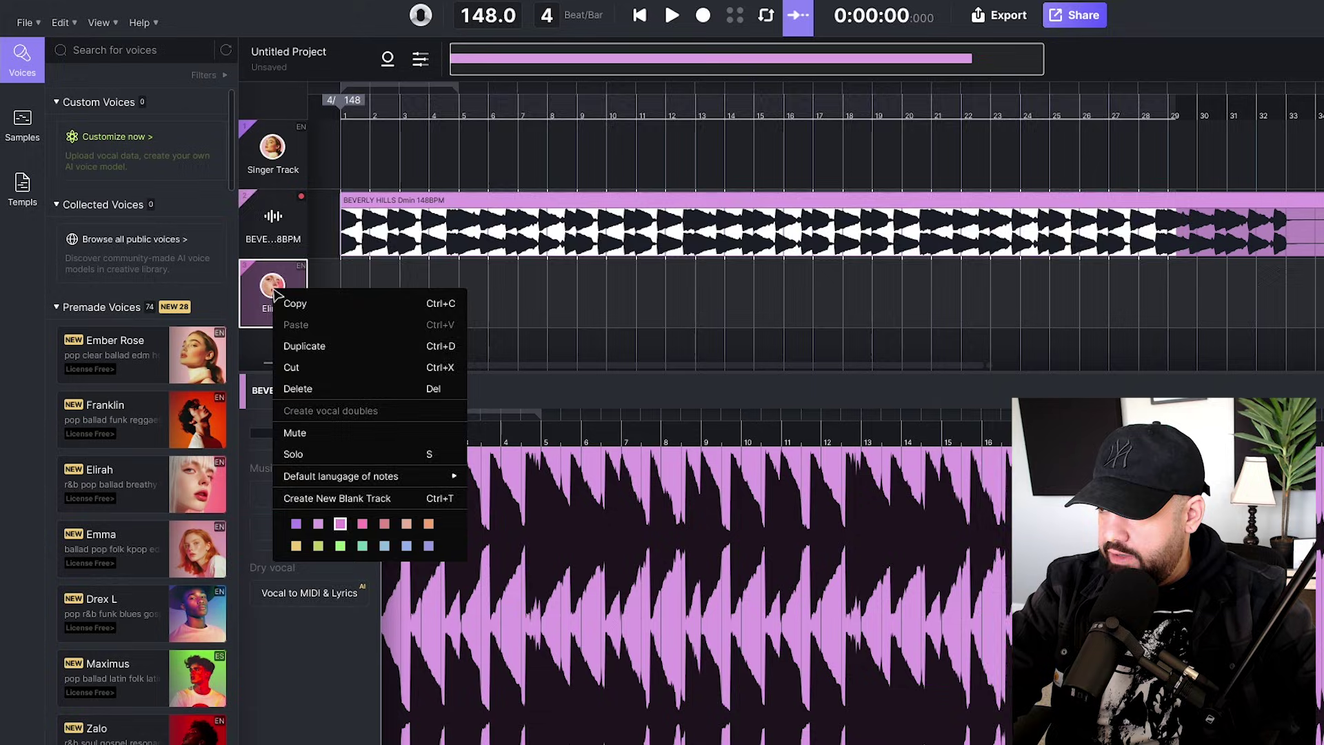
left_click(289, 387)
mouse_move(133, 488)
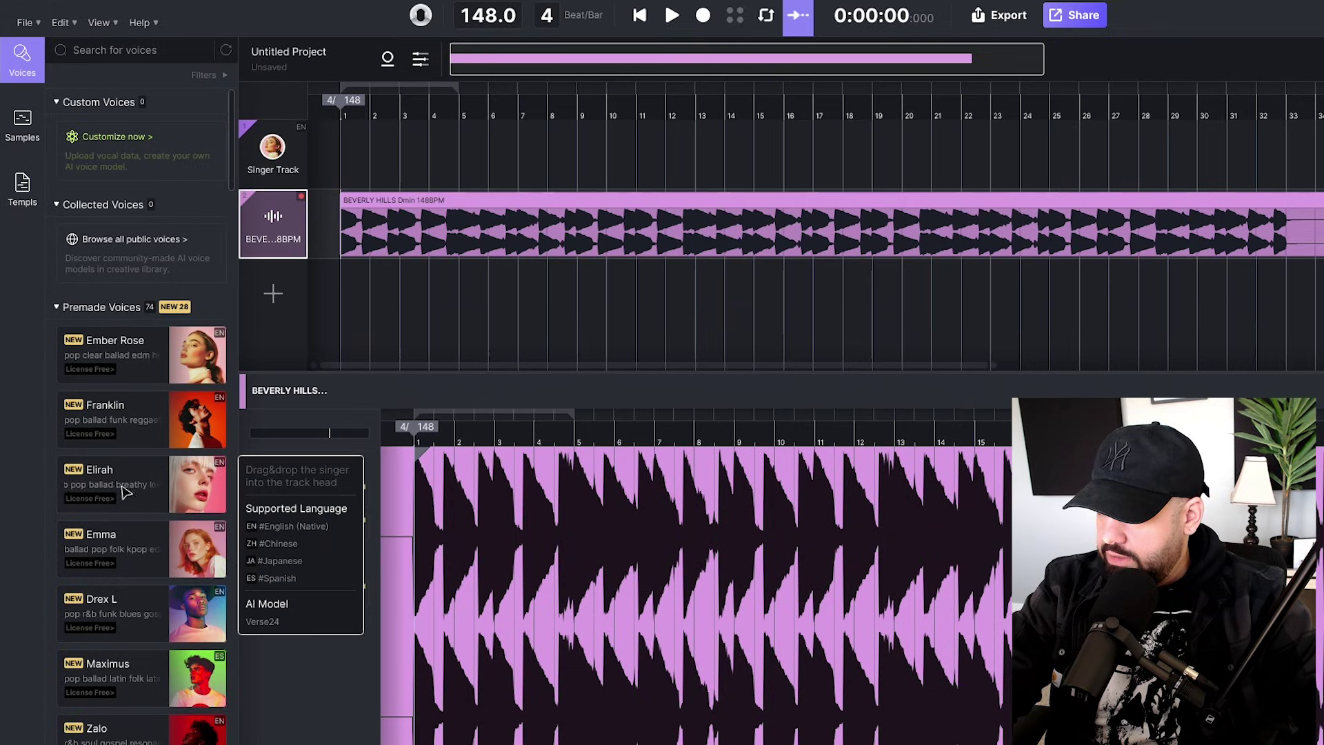
left_click(272, 146)
Step: Create an 8-bar Singer Track clip and set its piano roll scale to D Minor, folded
double_click(369, 157)
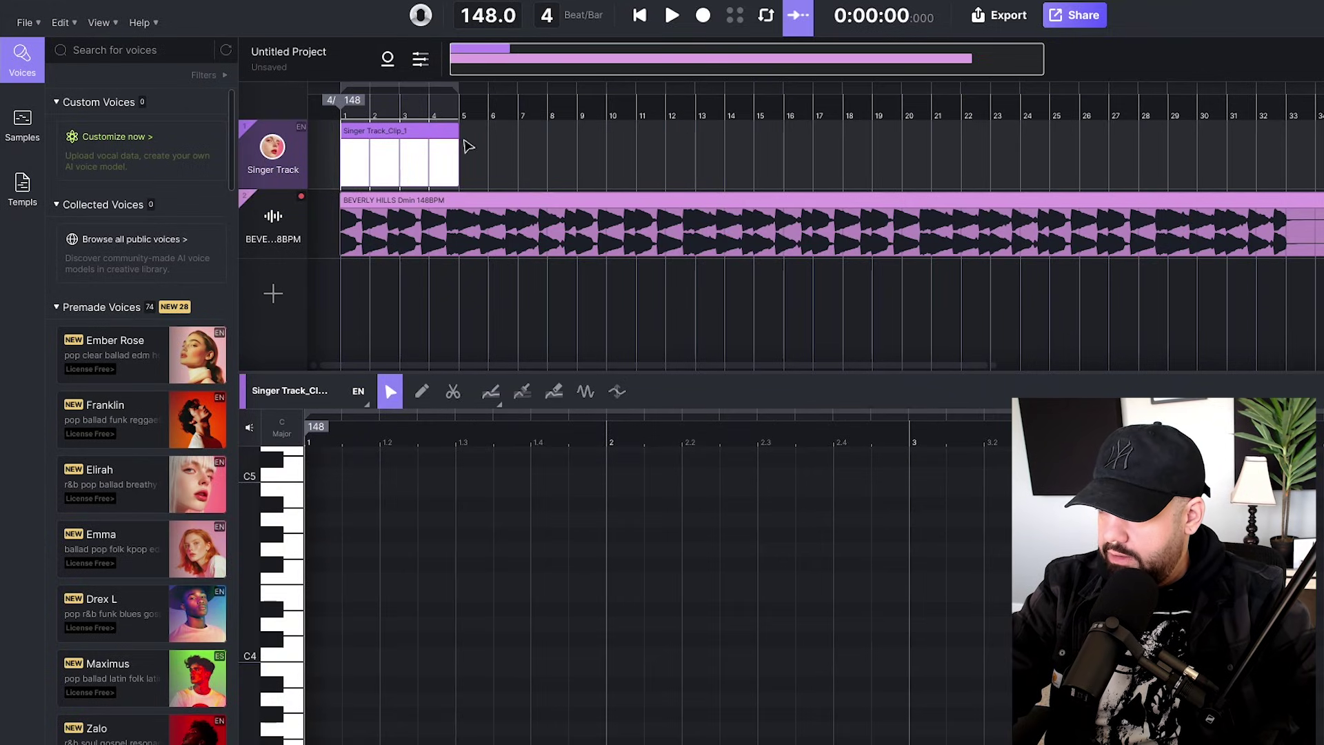
left_click_drag(458, 131, 576, 133)
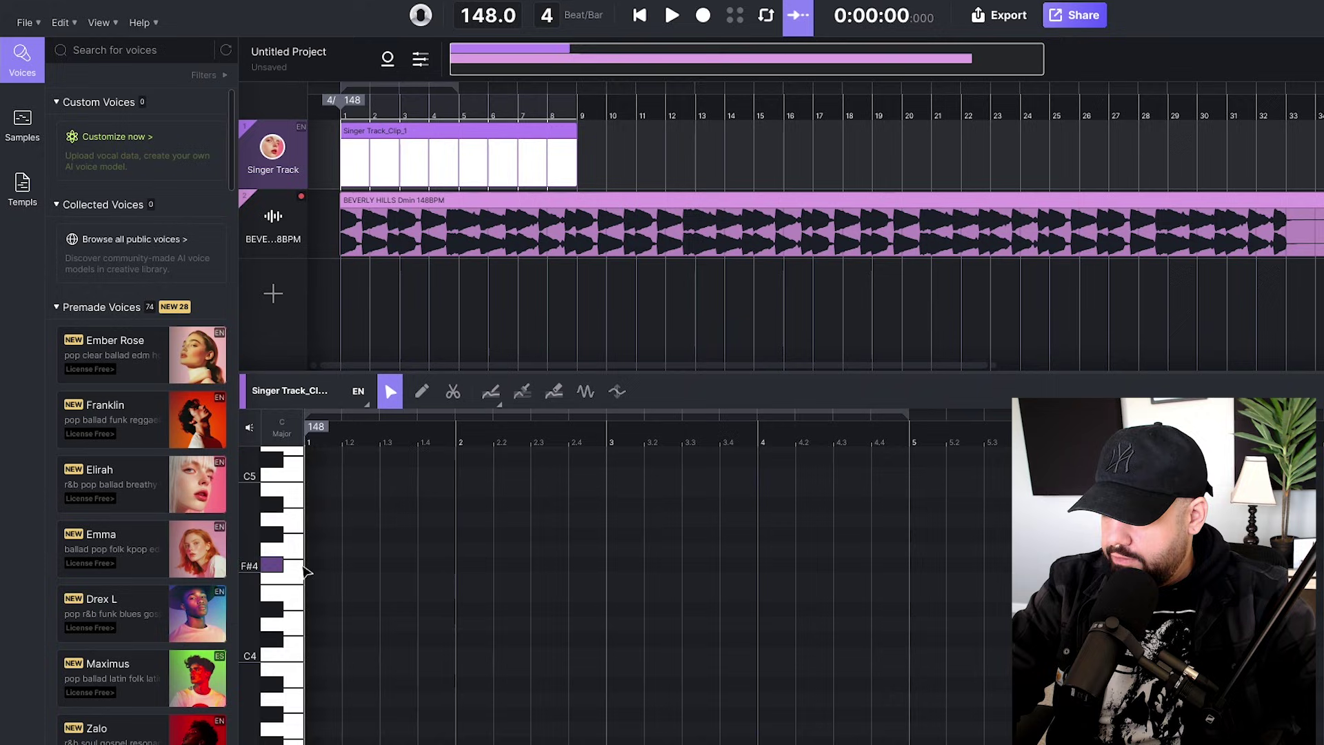
left_click(293, 433)
left_click(299, 429)
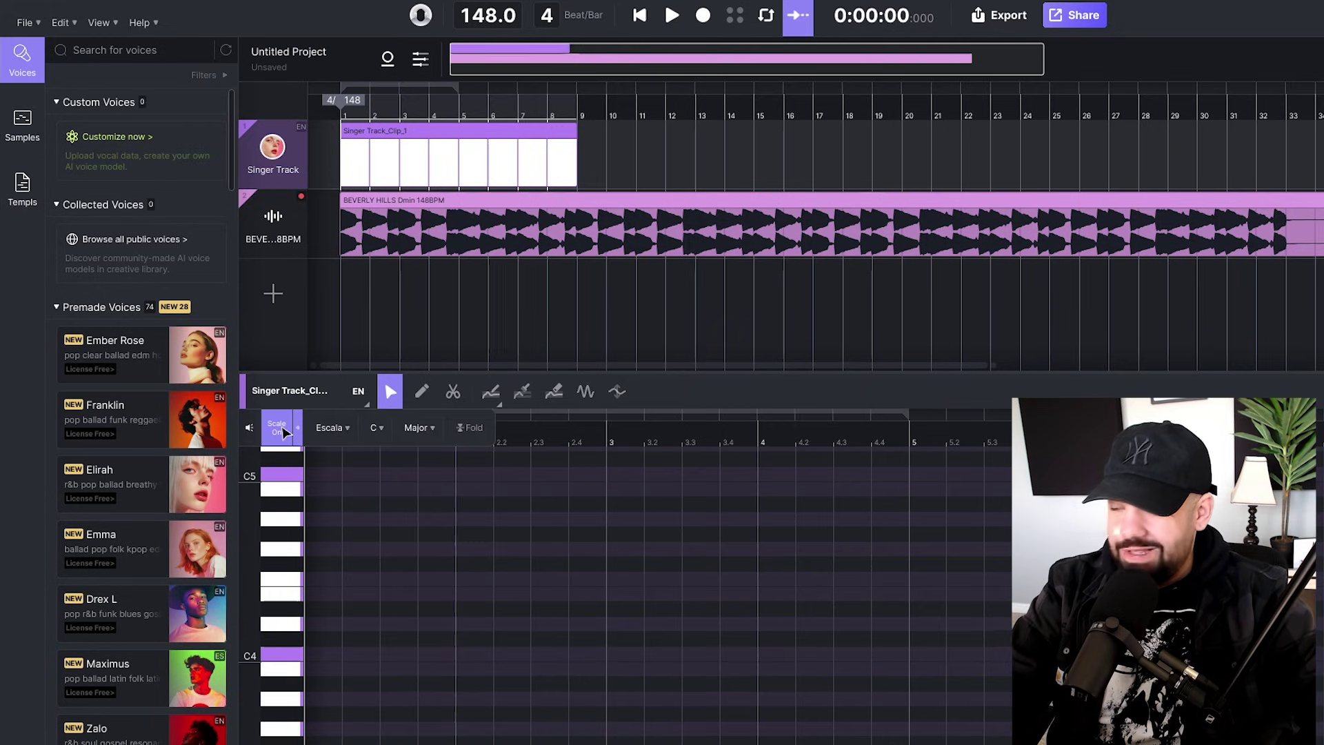
left_click(384, 430)
left_click(387, 520)
left_click(416, 427)
left_click(441, 533)
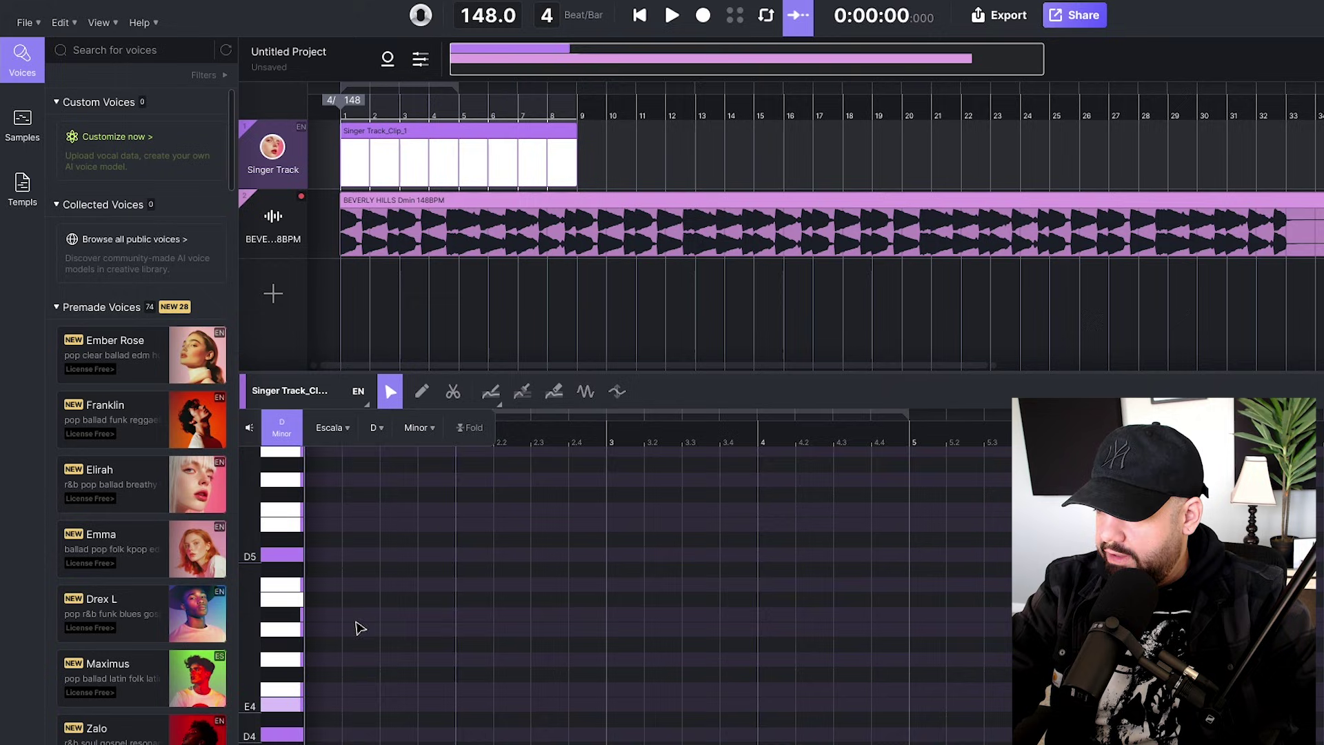
left_click(471, 428)
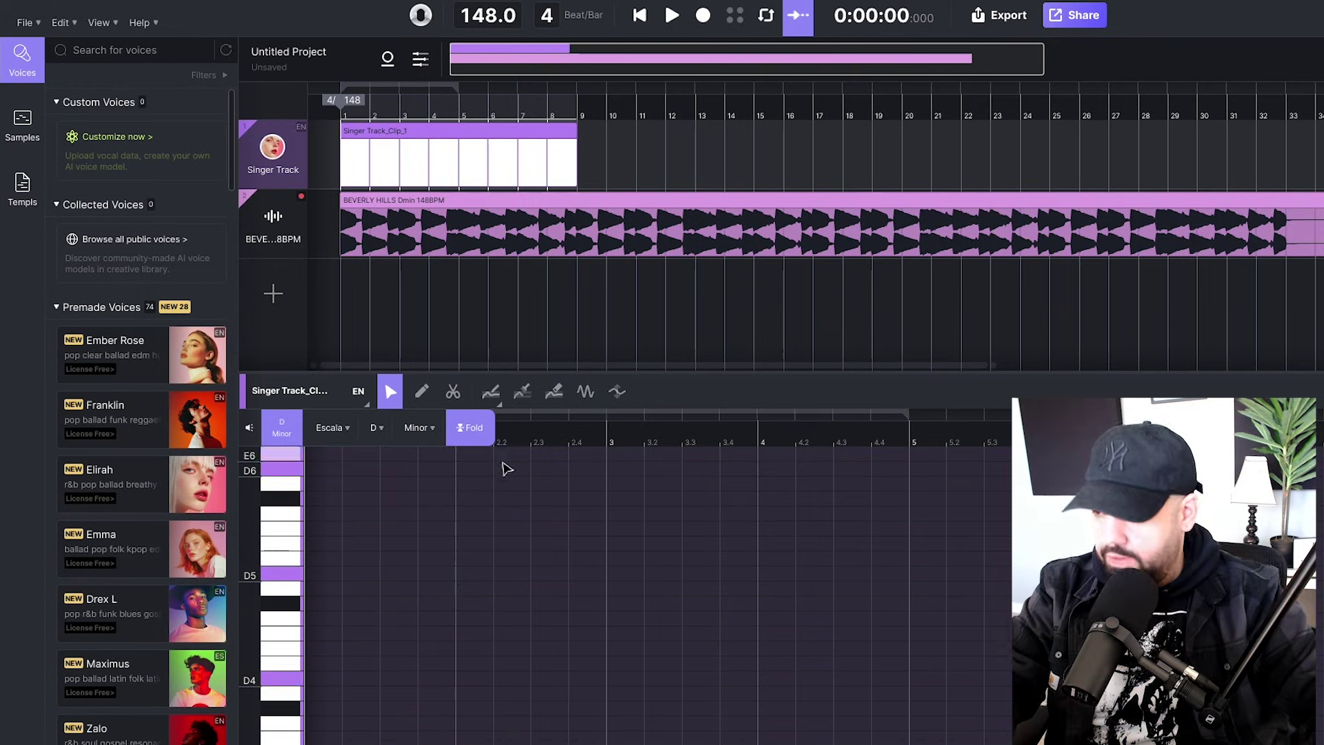
left_click(476, 430)
left_click(473, 433)
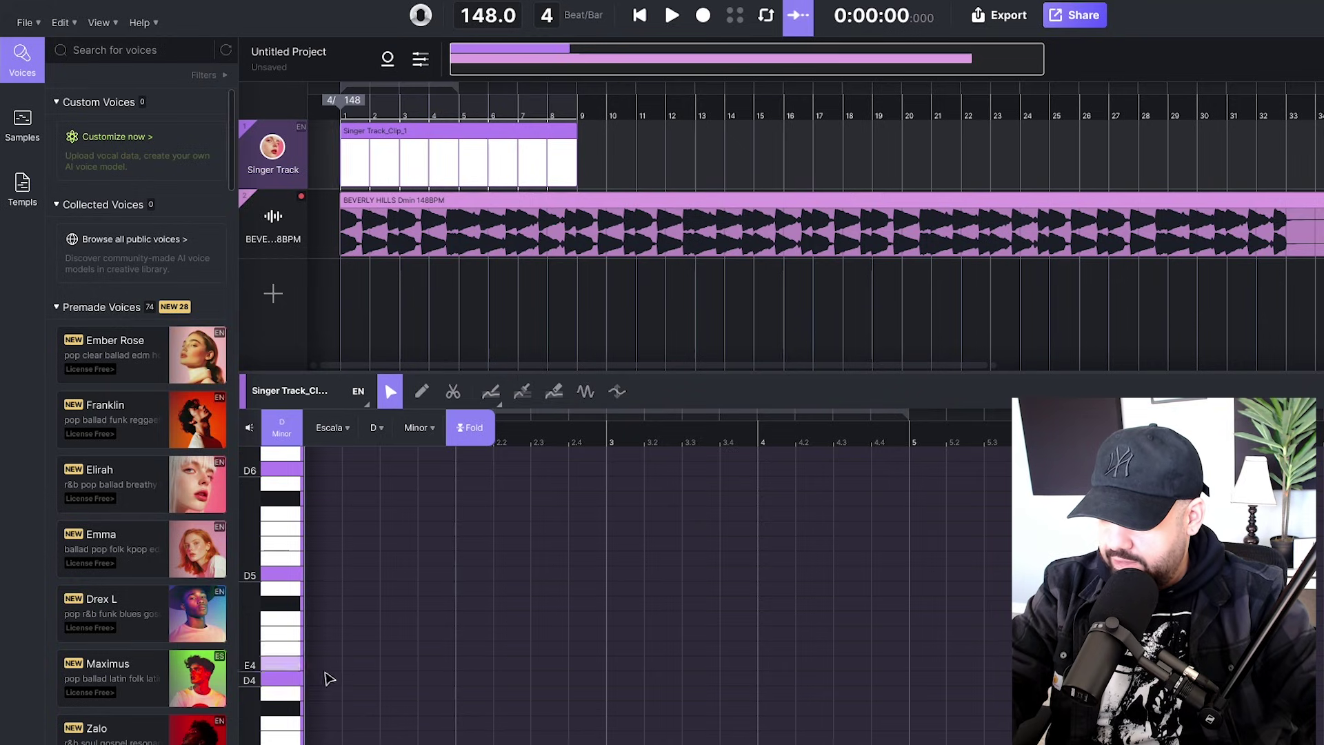
Step: Add a lengthened first melody note on D5 with the lyric 'i'
double_click(315, 575)
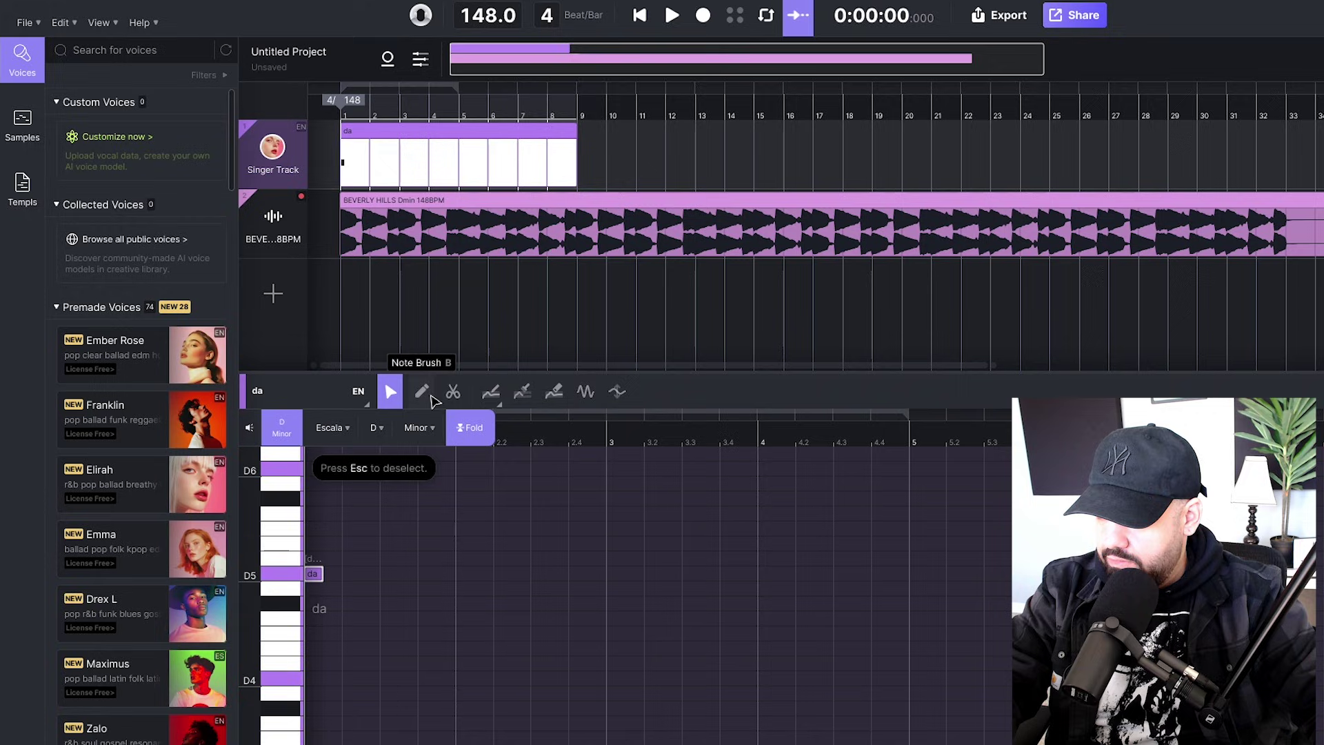
left_click_drag(322, 574, 455, 573)
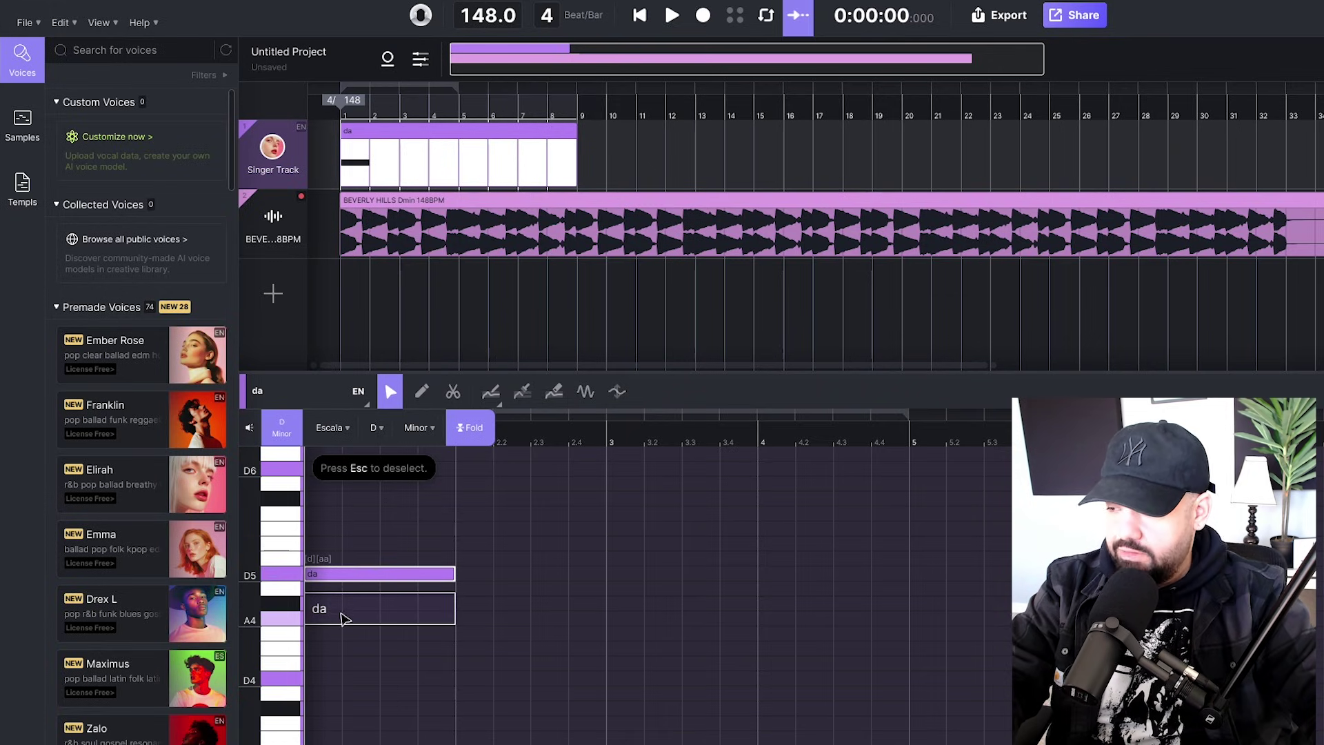
left_click(336, 616)
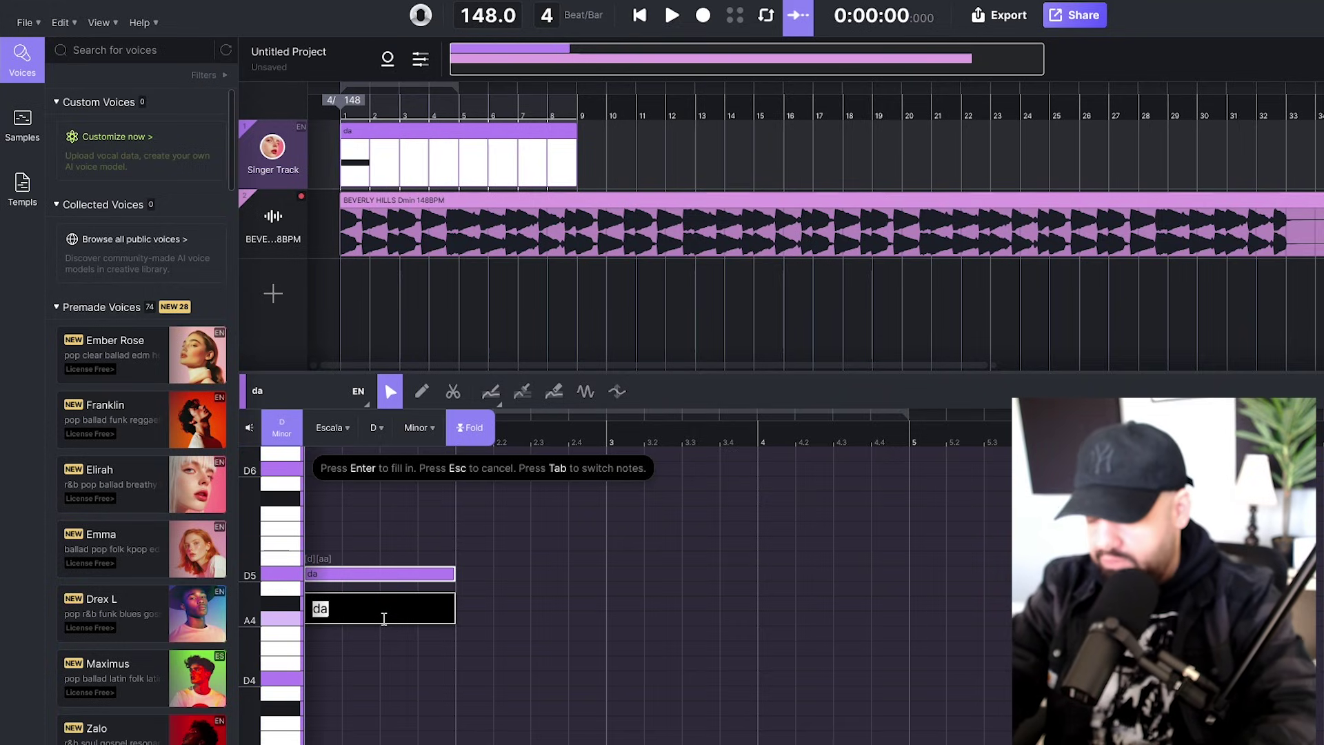
type("i")
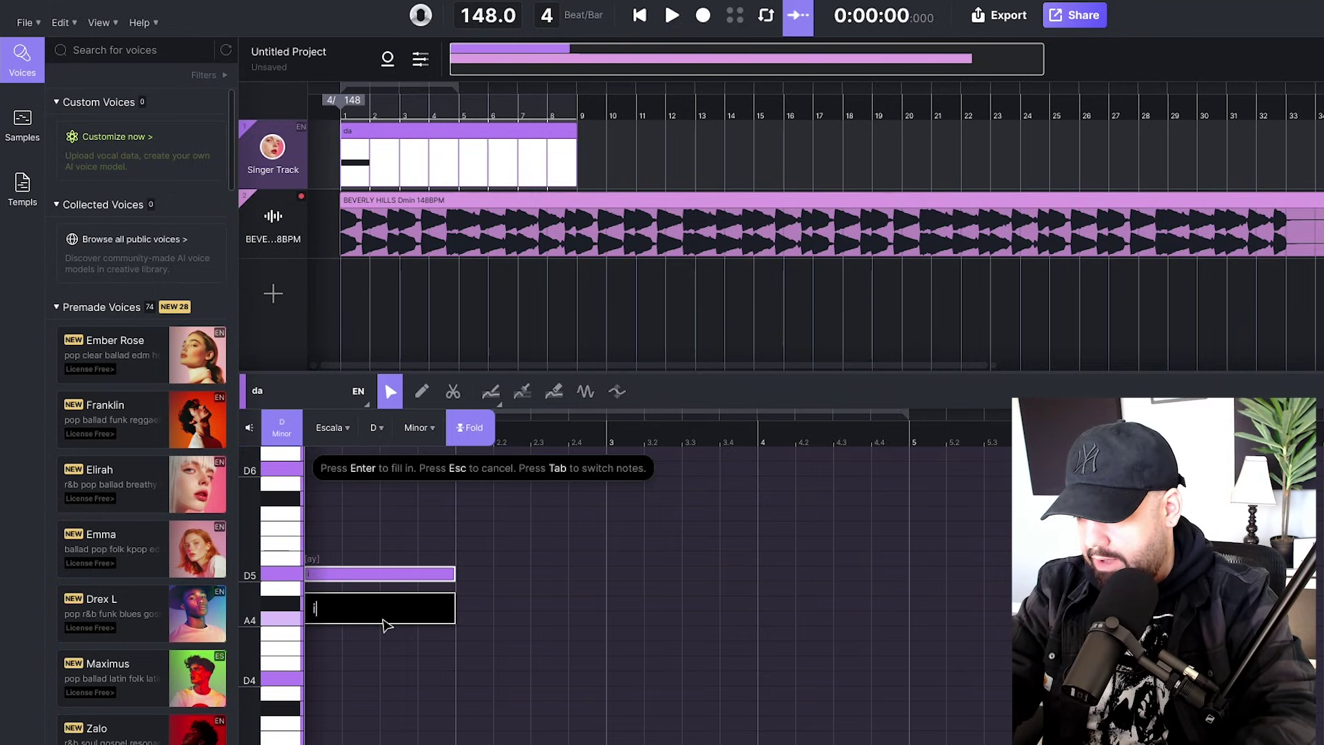
key("Return")
key("space")
Step: Give the next note the lyric 'can' and preview the clip
type("can")
key("Return")
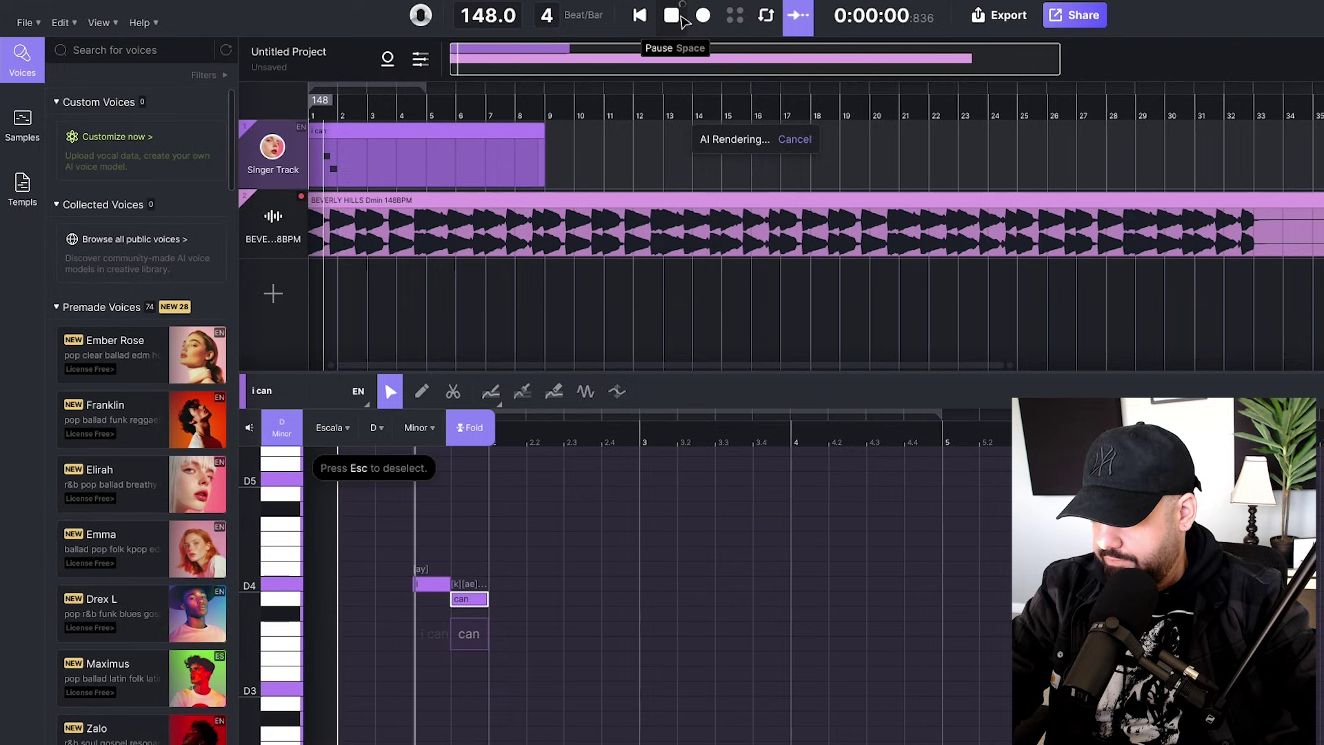
key("space")
key("space")
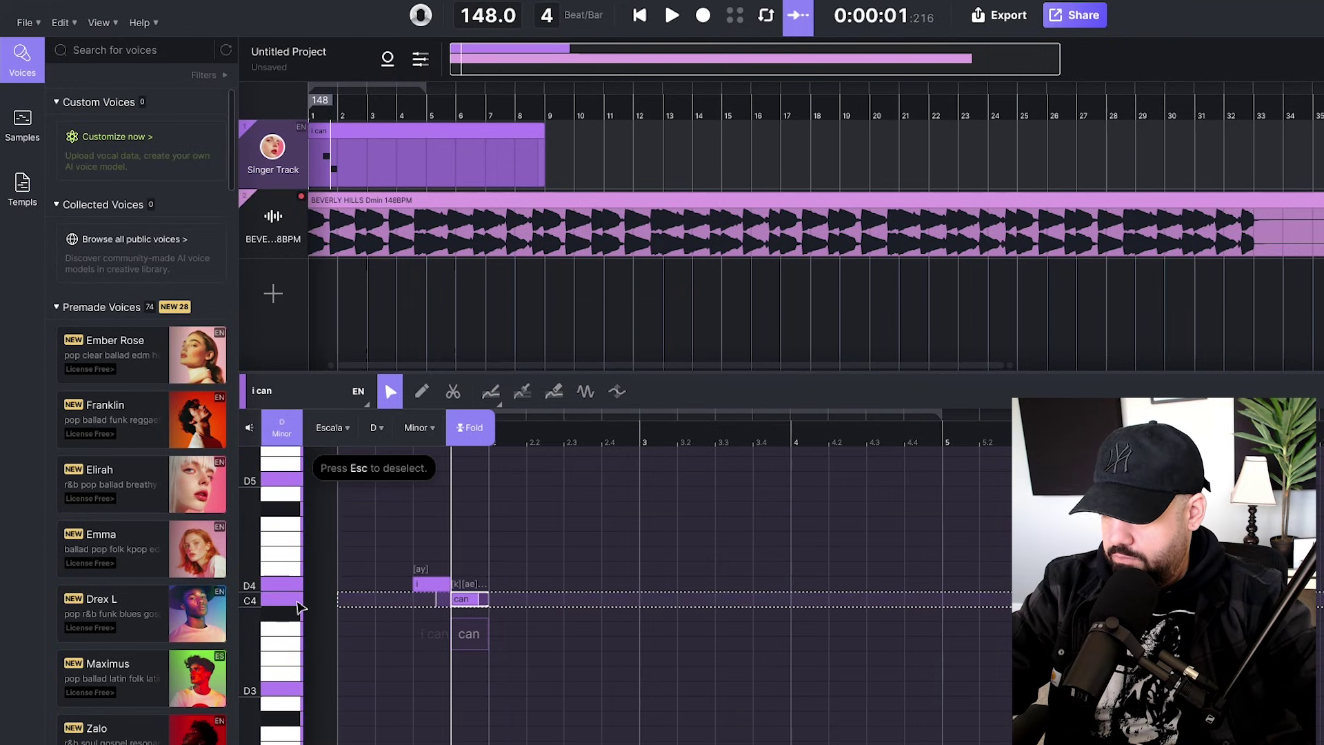
key("Escape")
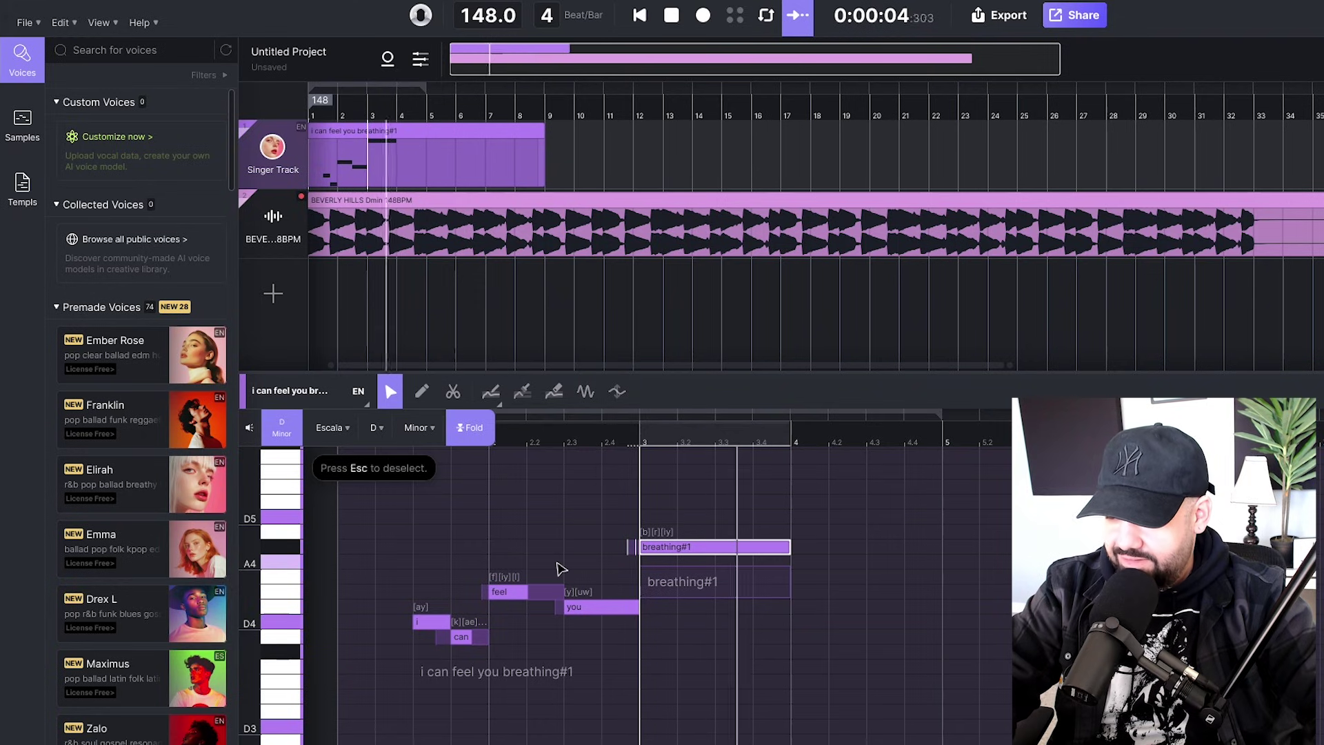
Step: Stop playback and cut the breathing#1 note in two with the Scissors tool
key("Escape")
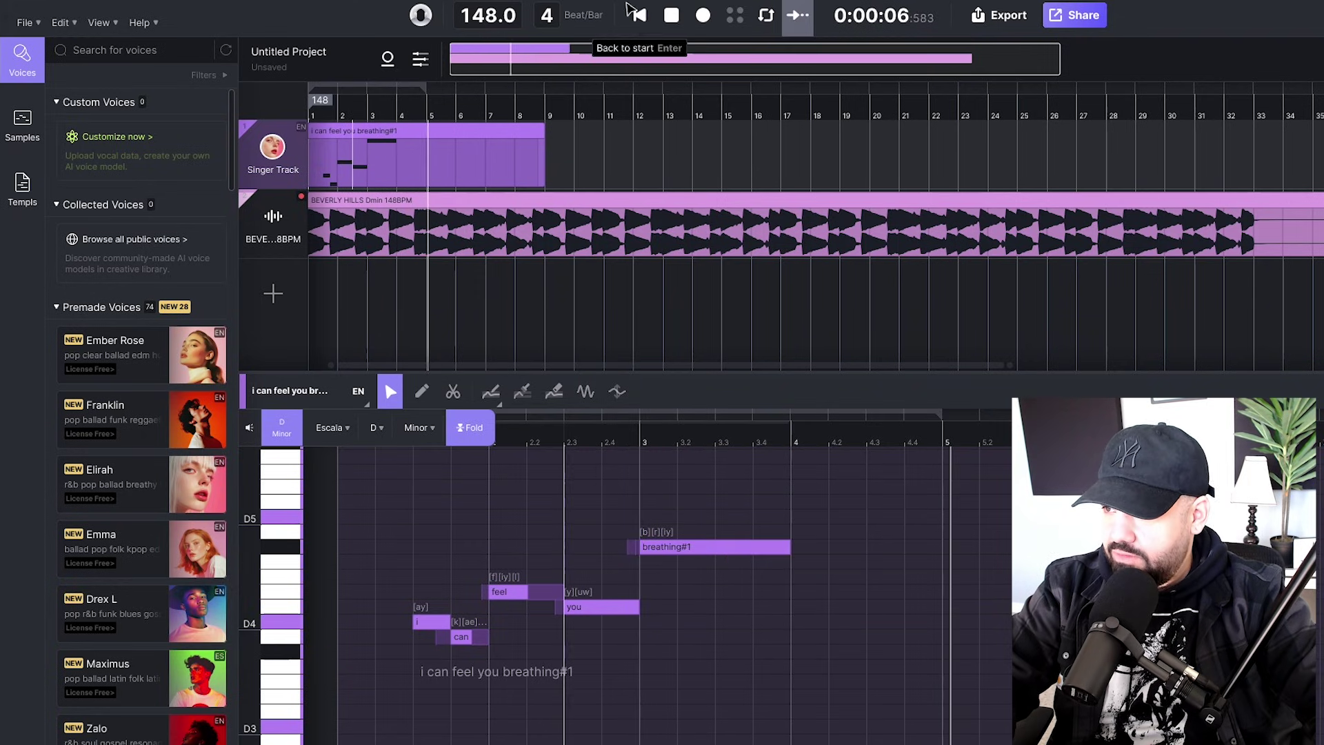
left_click(671, 15)
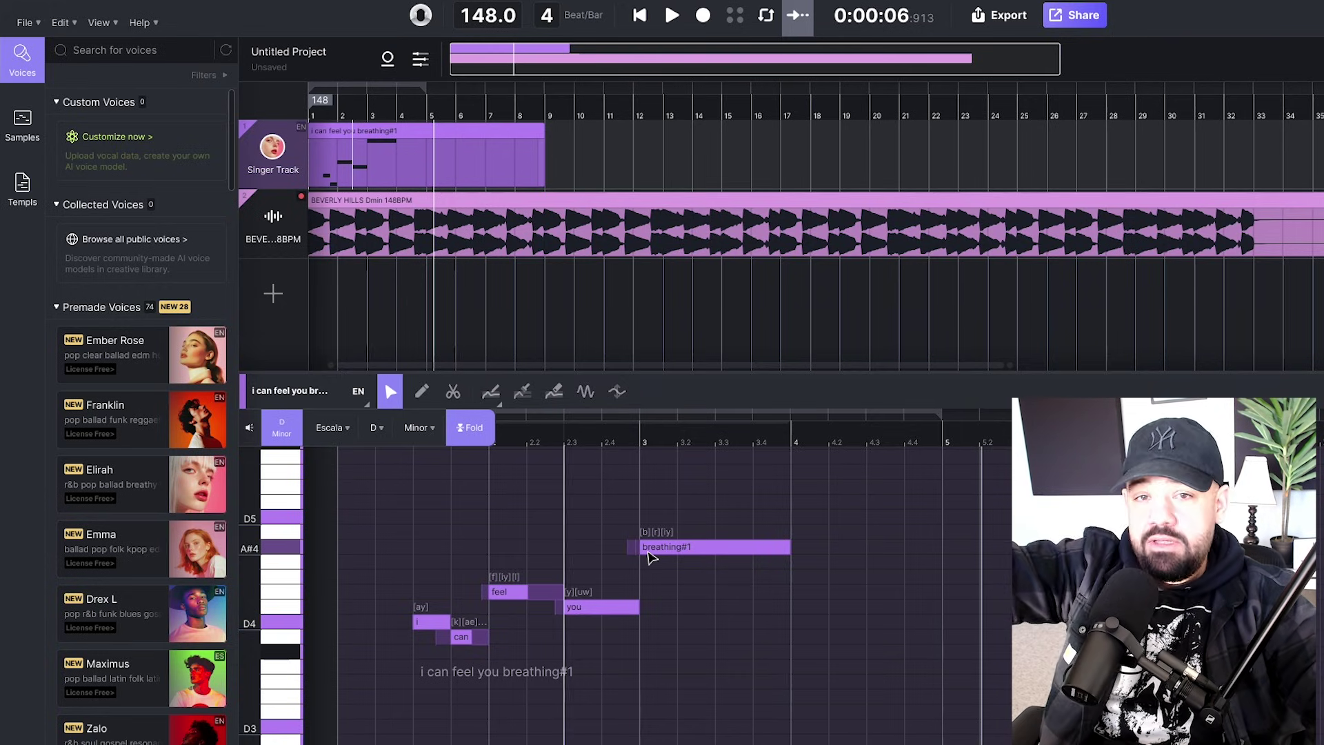
key("3")
left_click(715, 548)
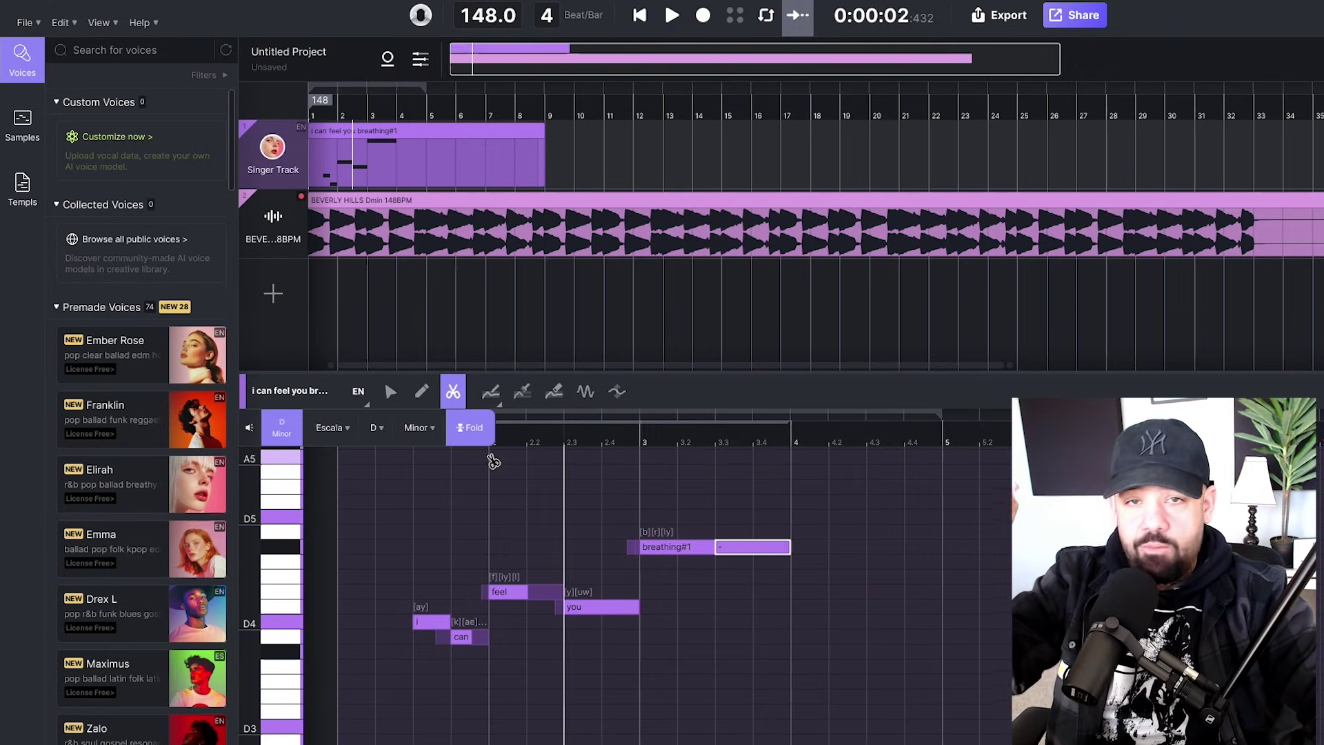
Step: Lower the second half of the split note one semitone as breathing#2
left_click(421, 391)
left_click(390, 391)
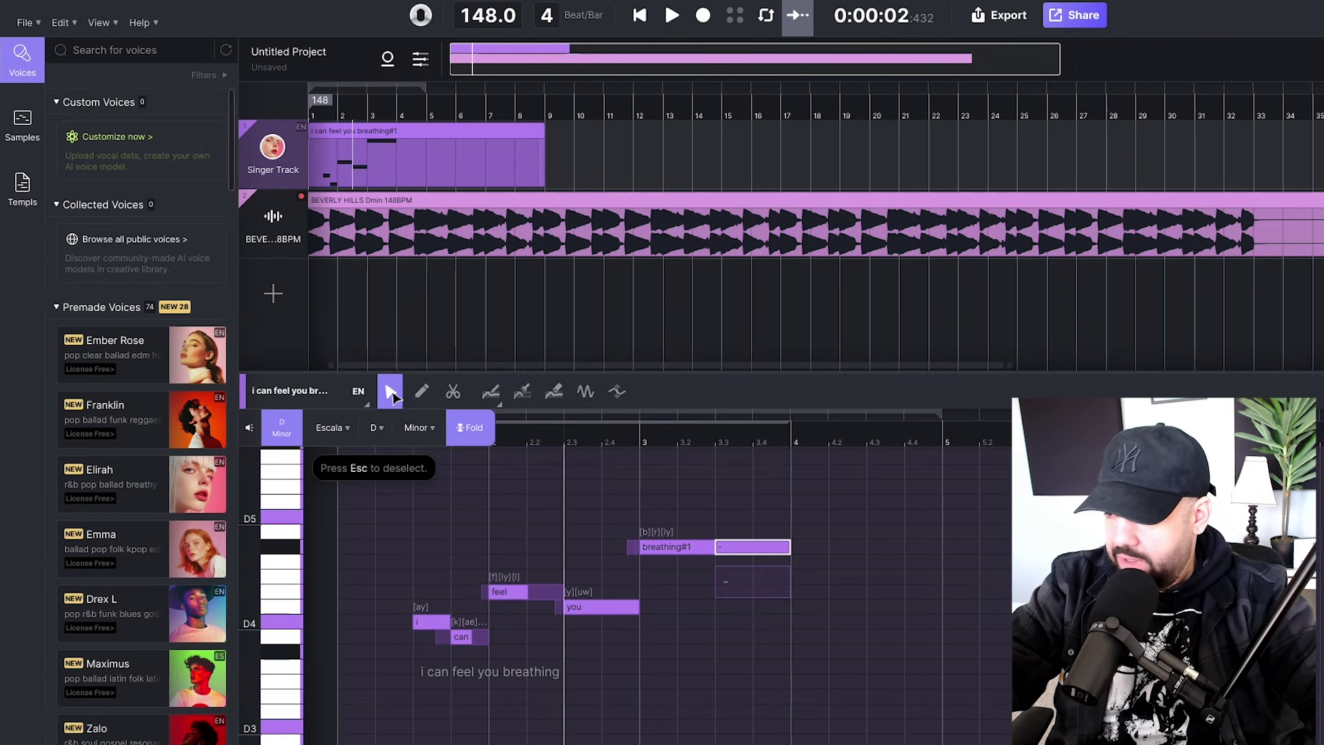
left_click_drag(757, 551, 762, 568)
key("Escape")
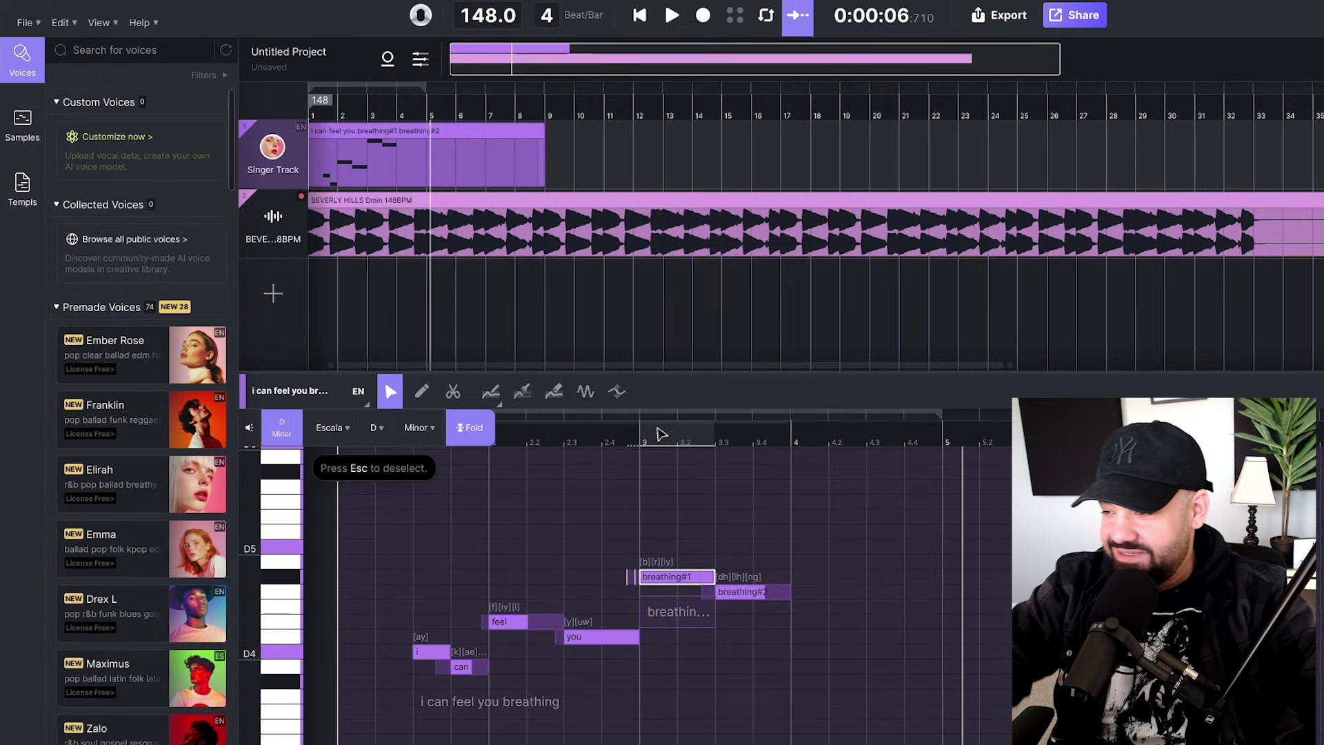
Step: Add a 'da' note at F4 after breathing#2 and replay the phrase from beat 2
left_click(671, 15)
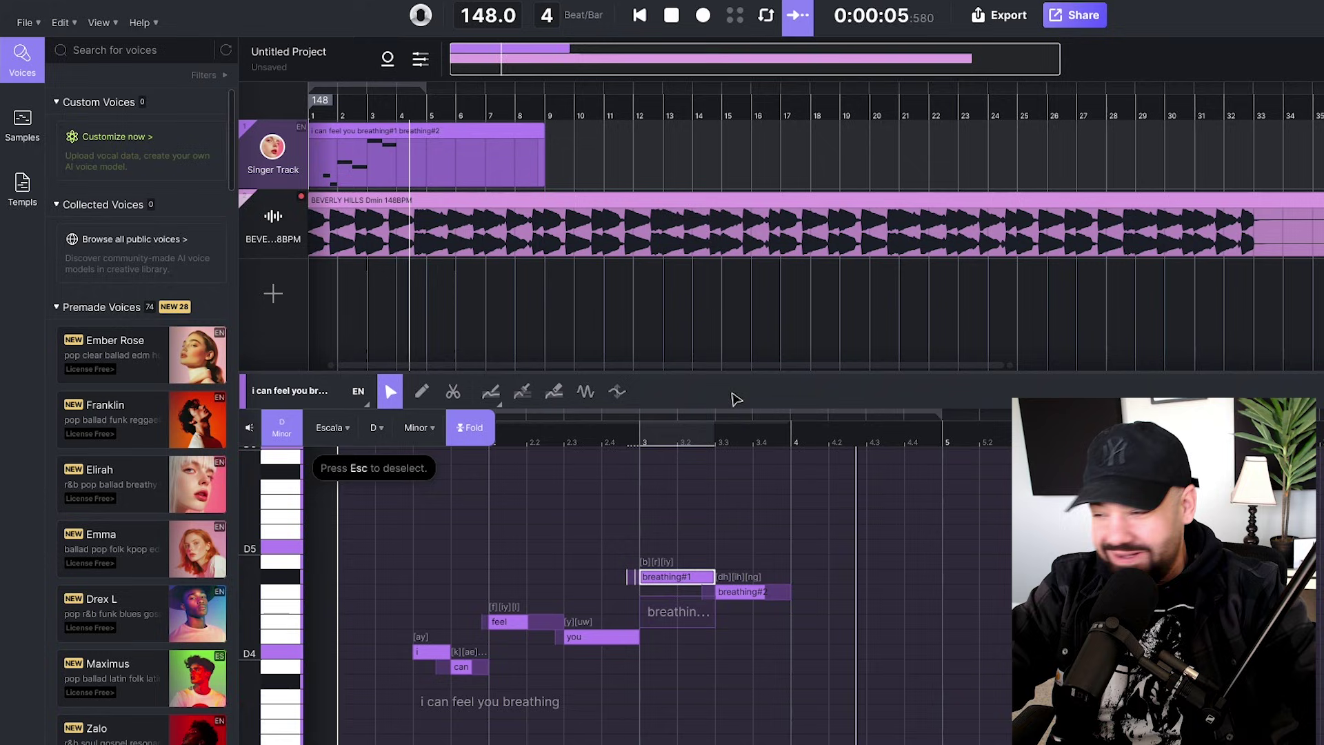
key("space")
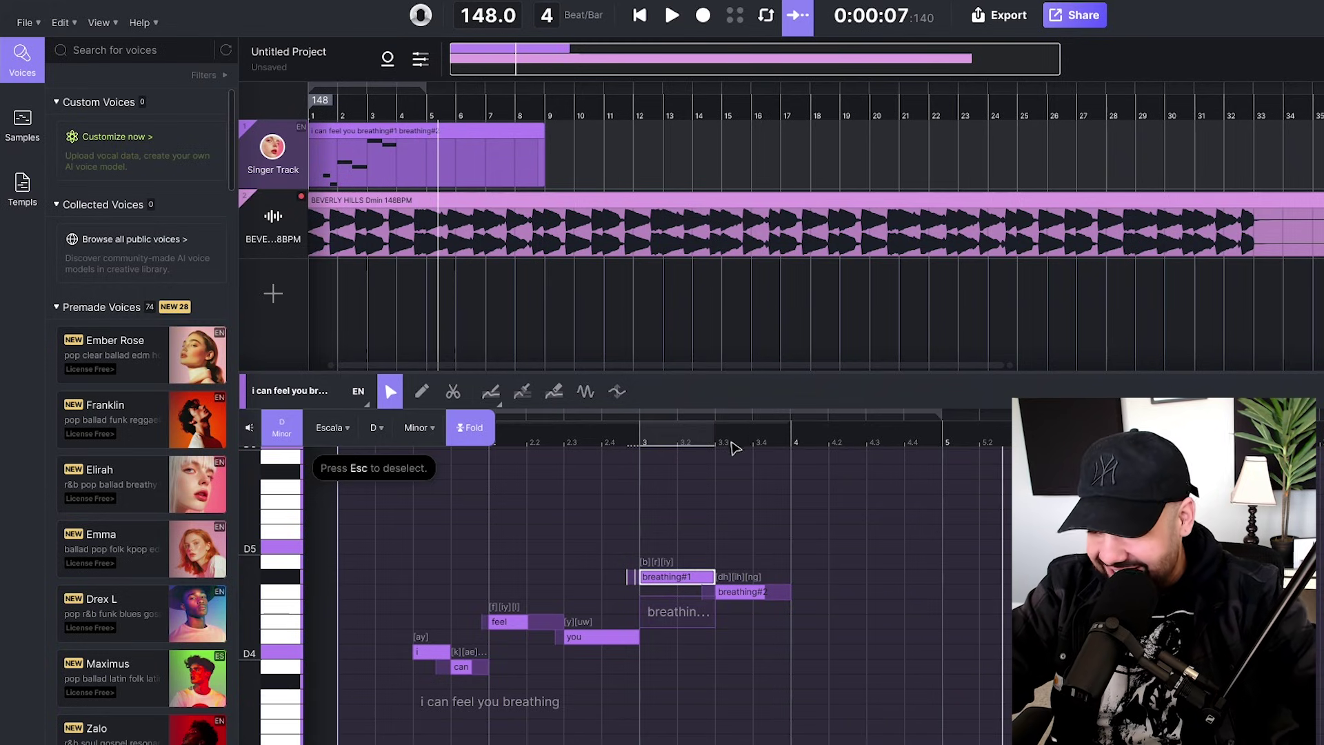
double_click(861, 622)
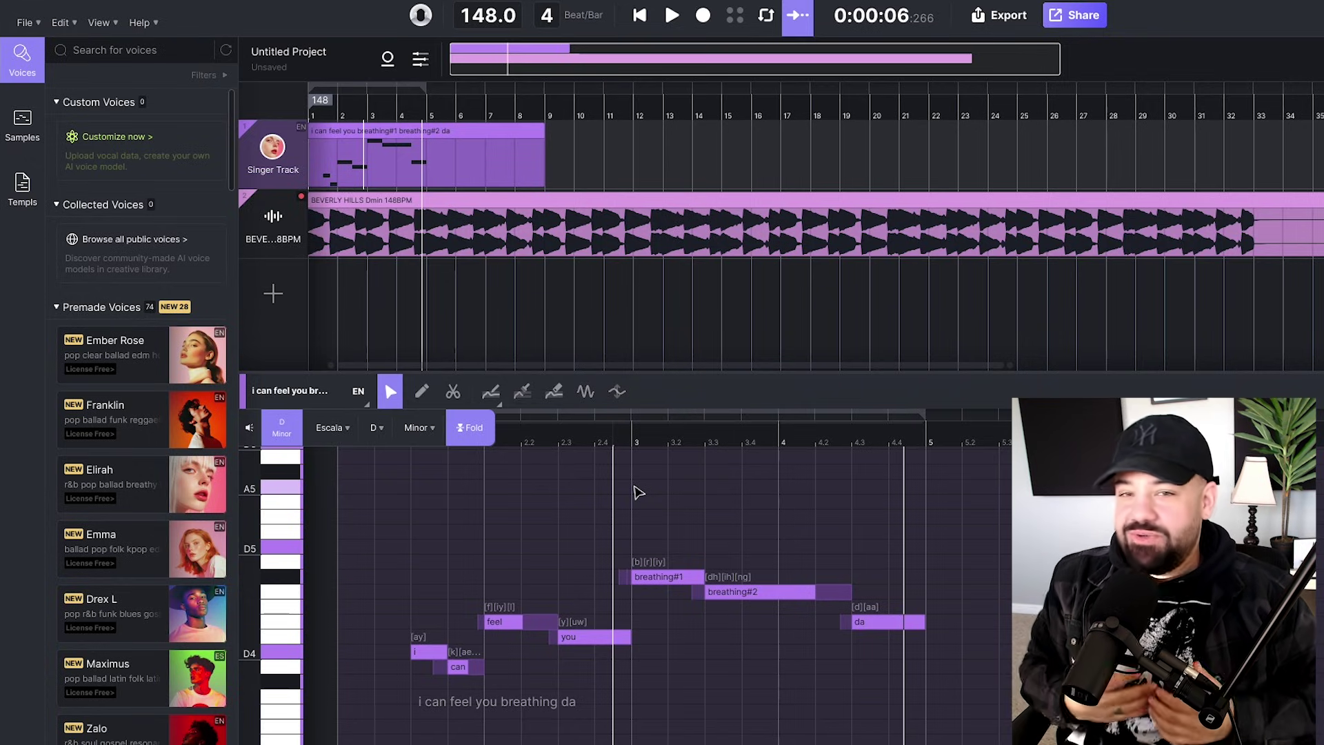
left_click(597, 493)
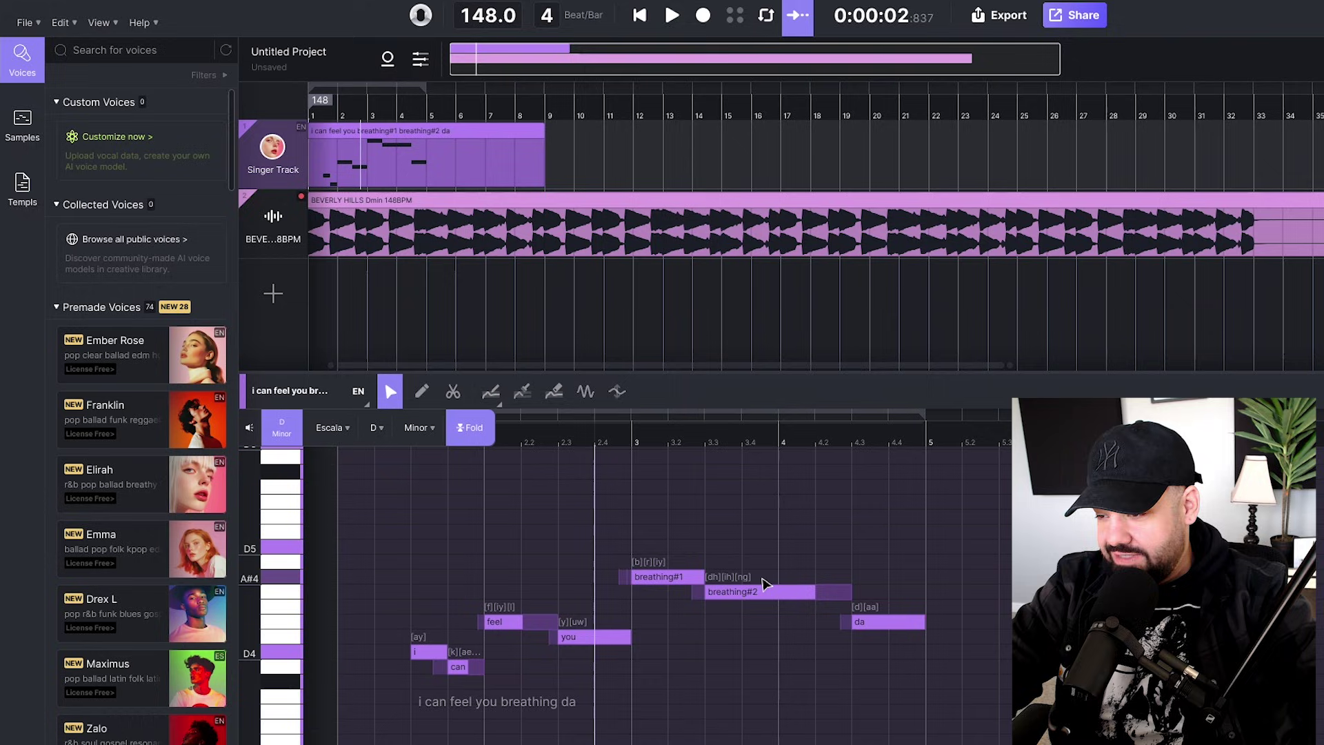
key("space")
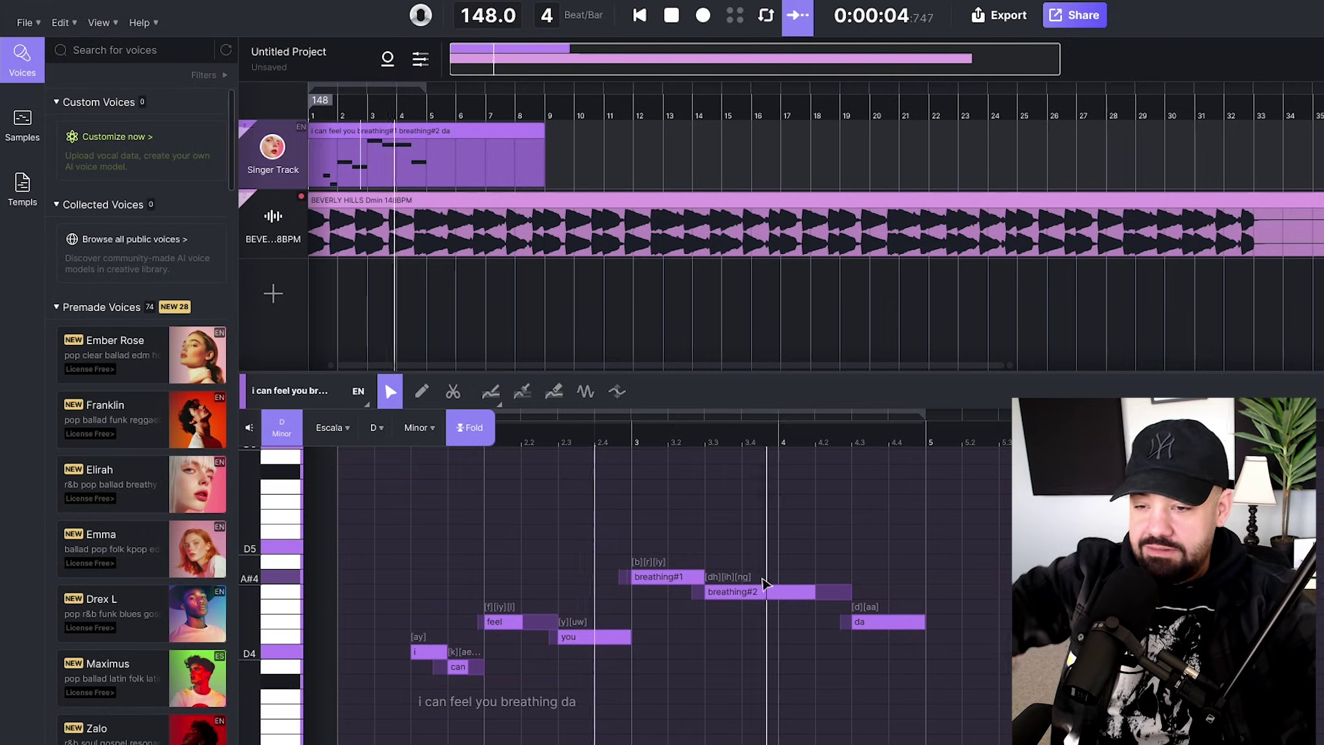
key("space")
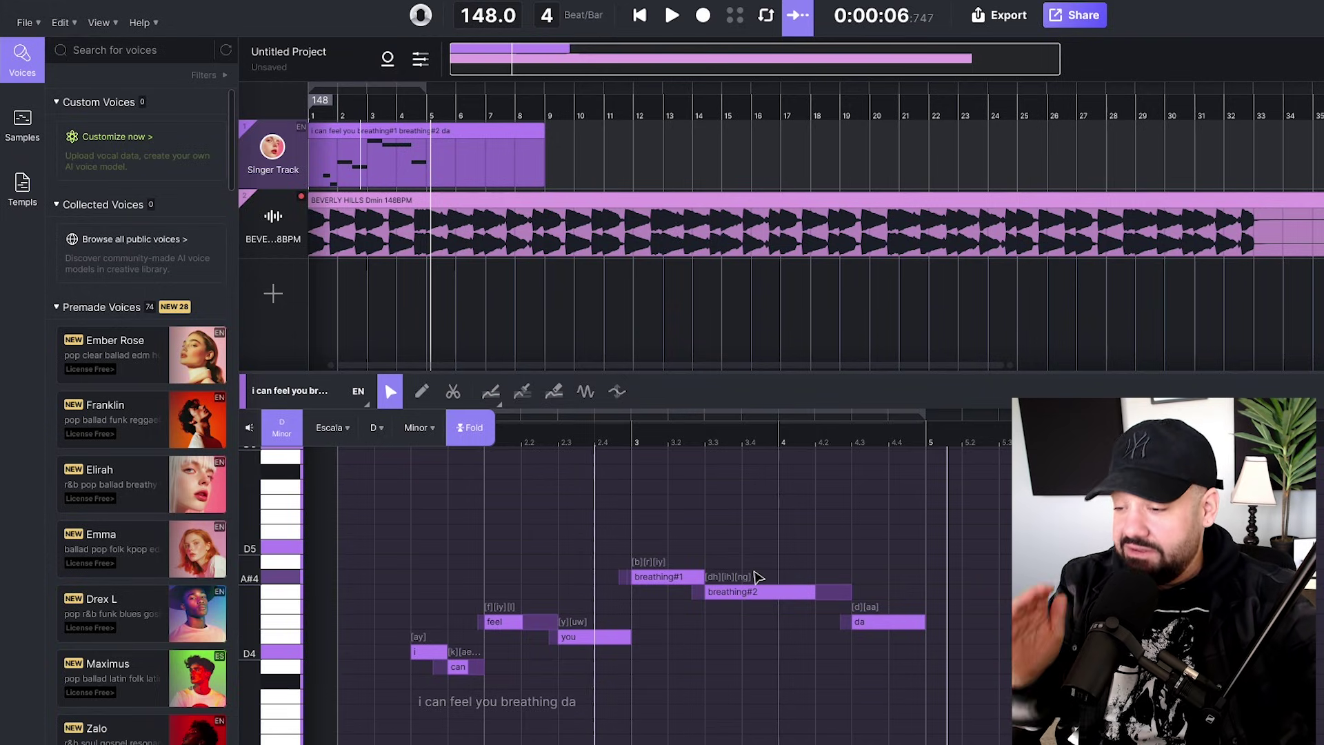
Step: Draw a vibrato (amplitude 1.0, phase 0.0, frequency 6.0) on the end of breathing#2
left_click(586, 391)
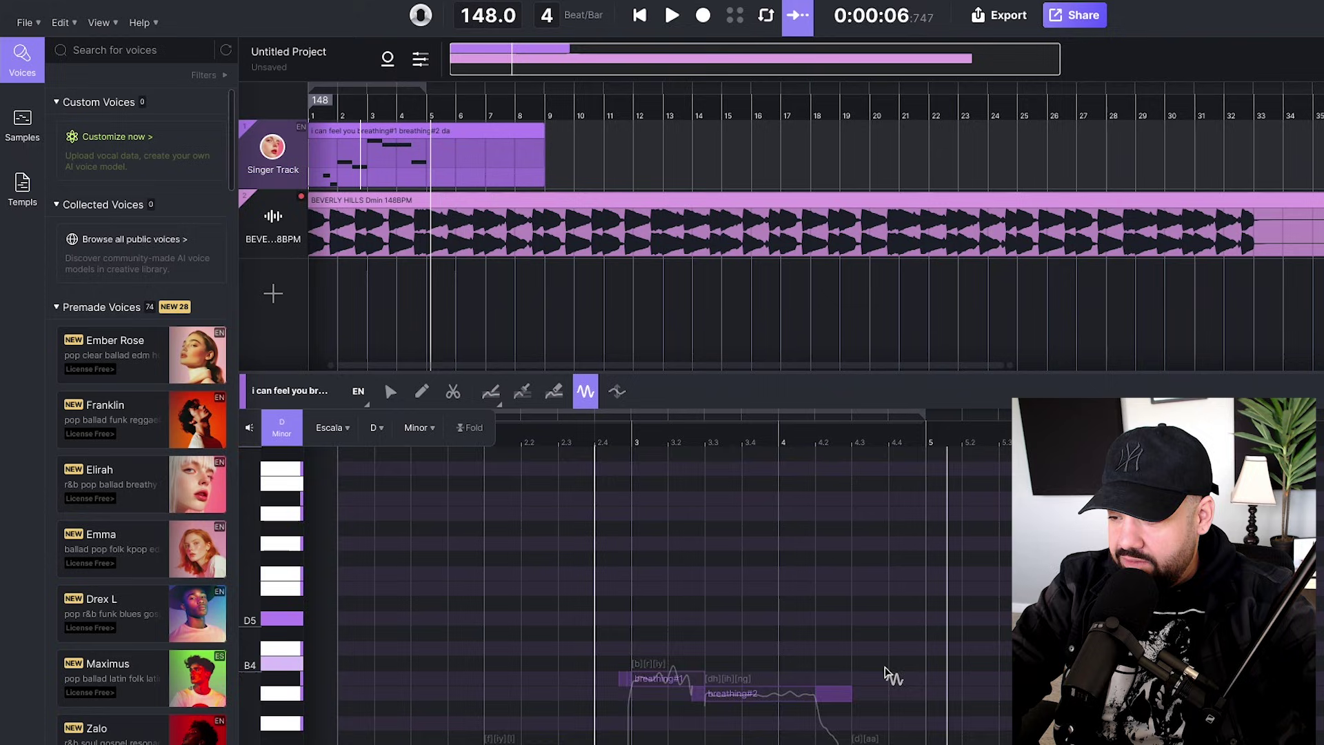
scroll(828, 621, "down", 2)
left_click(784, 510)
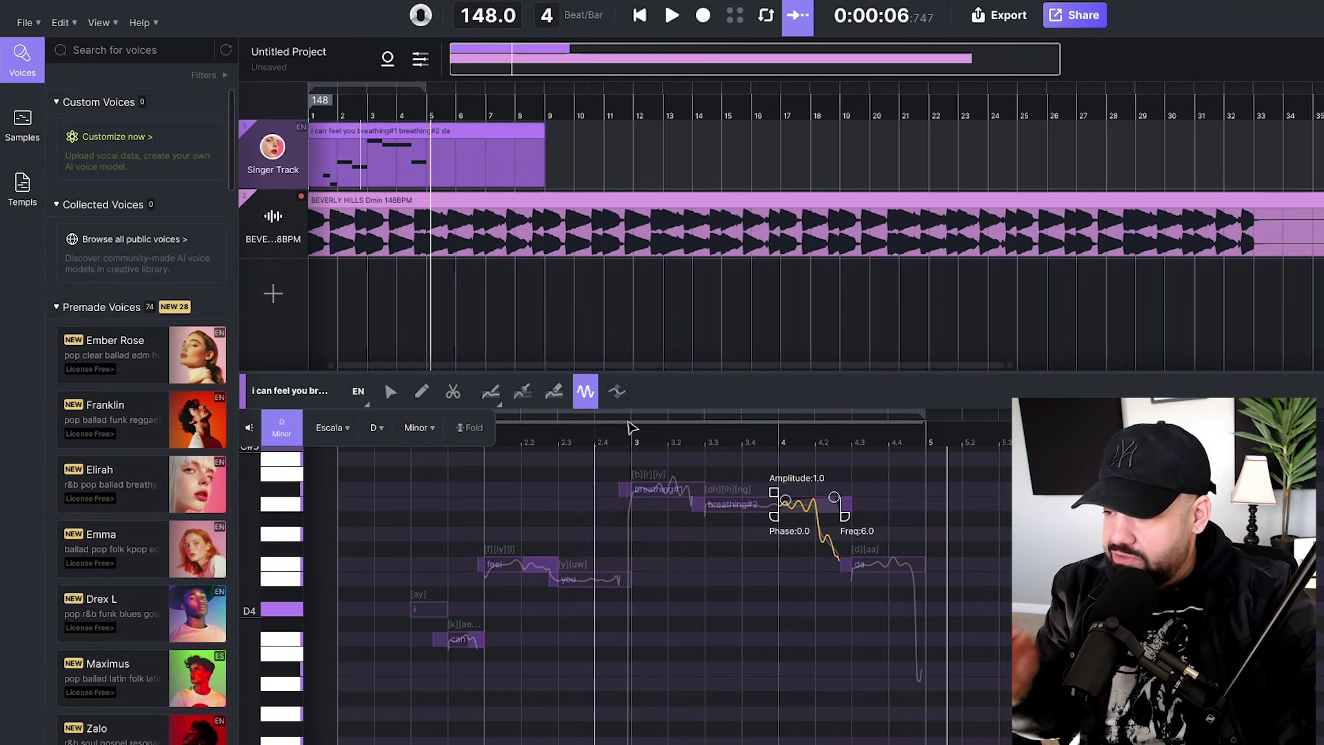
Step: With the Select tool back, replay the vocal from the very start
left_click(391, 391)
key("Home")
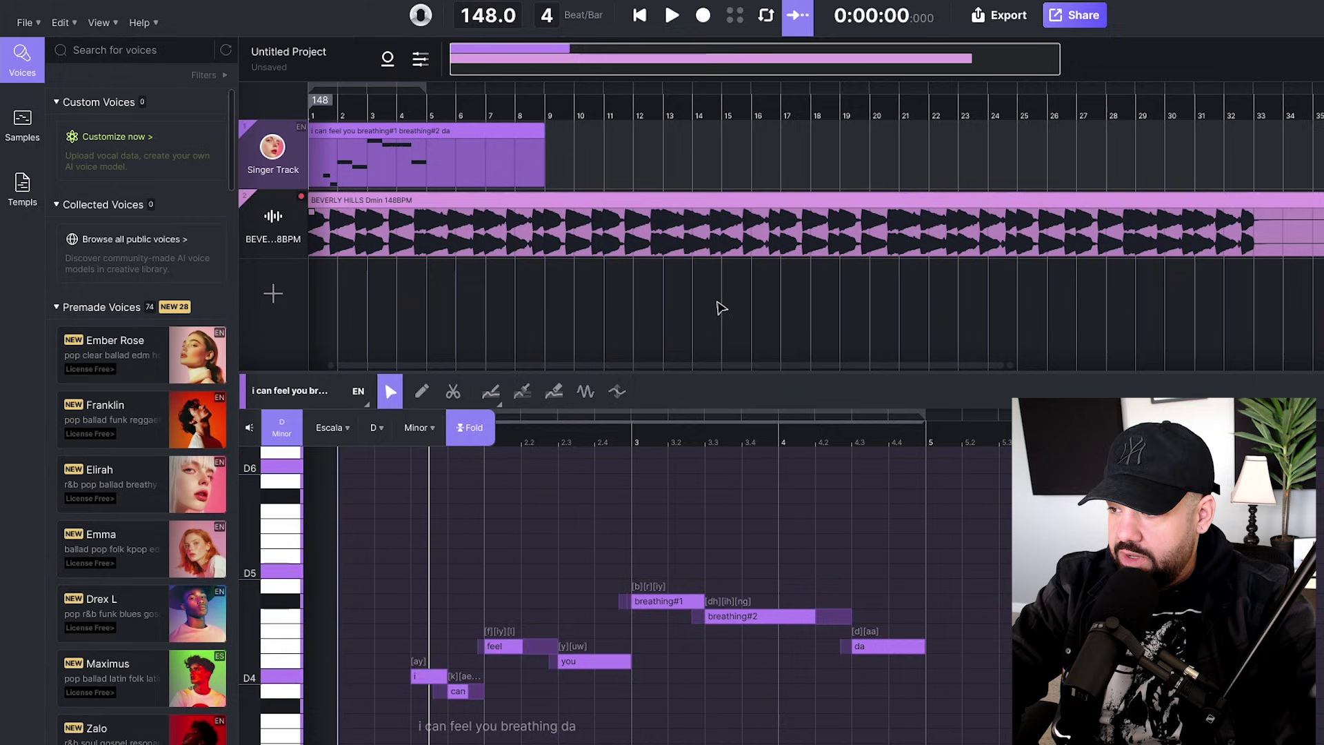
scroll(783, 538, "down", 1)
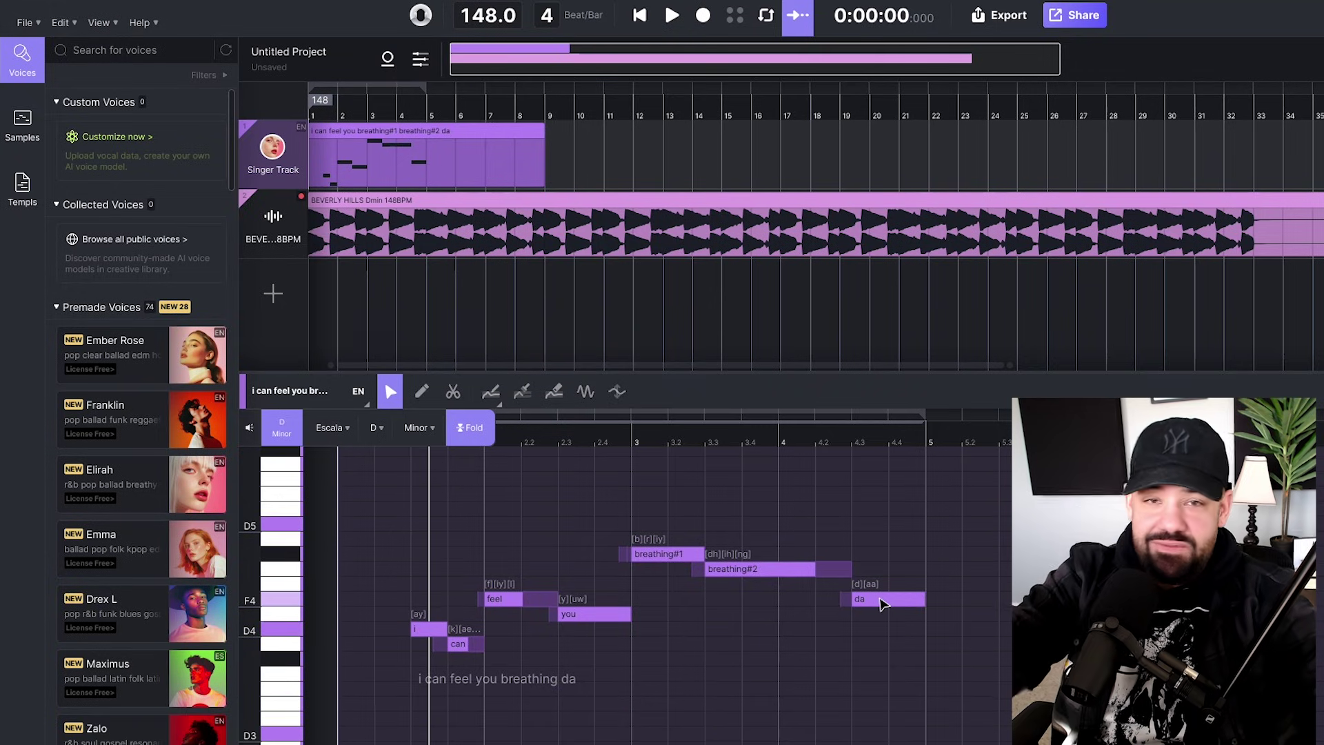
key("space")
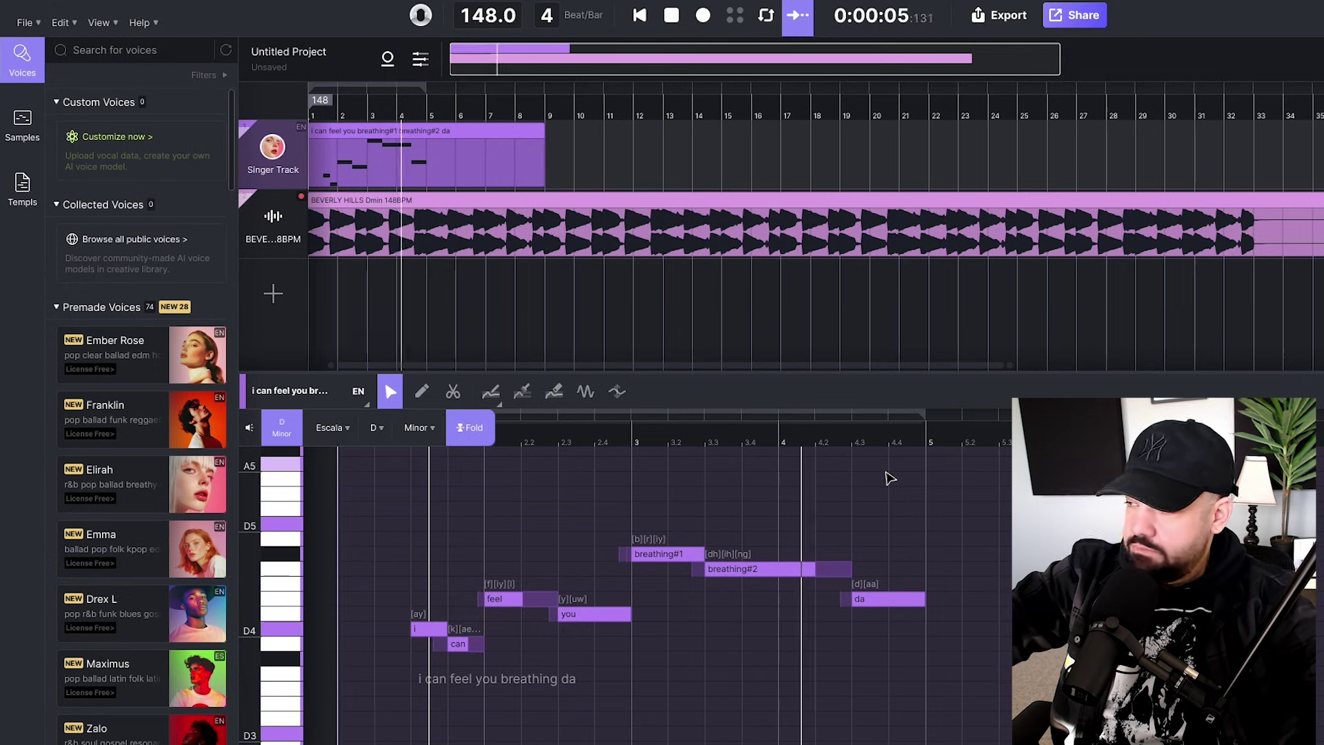
Step: Change the 'da' lyric to 'down', replay, and select notes to extend 'down my neck'
double_click(880, 600)
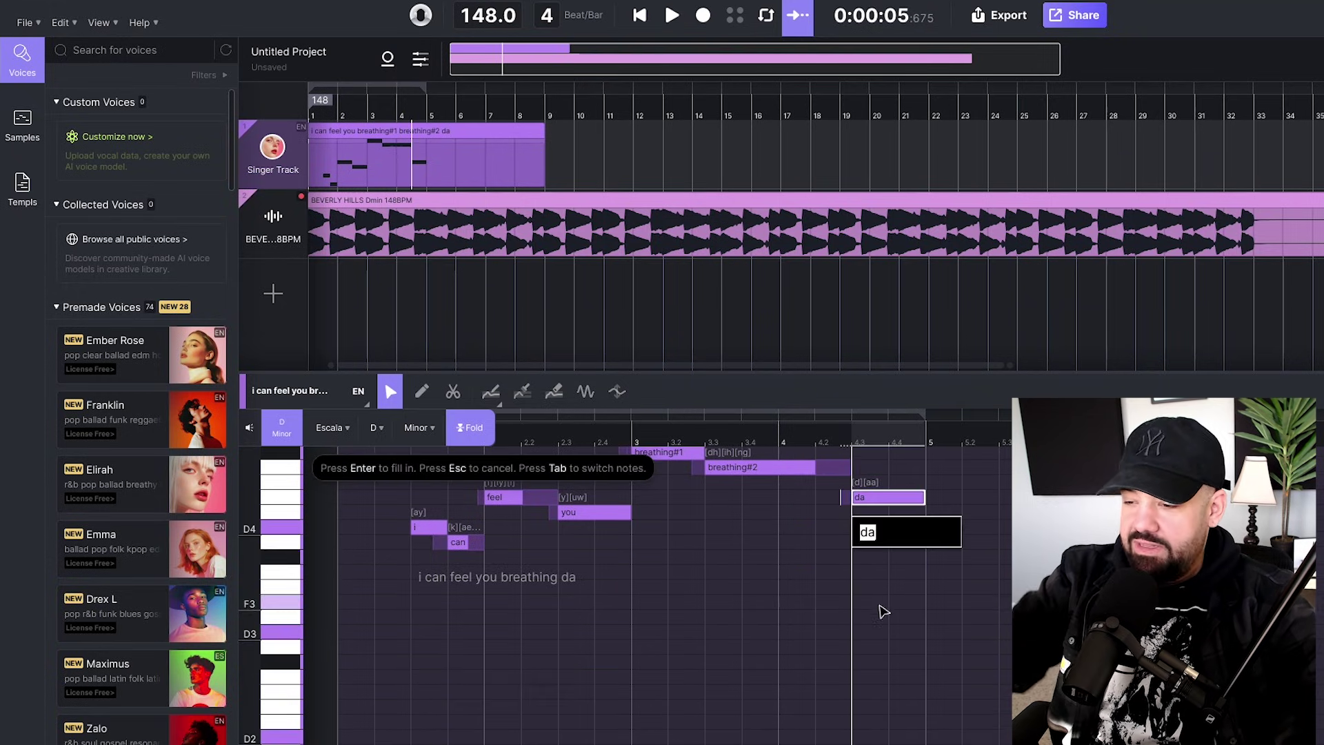
type("down")
key("Return")
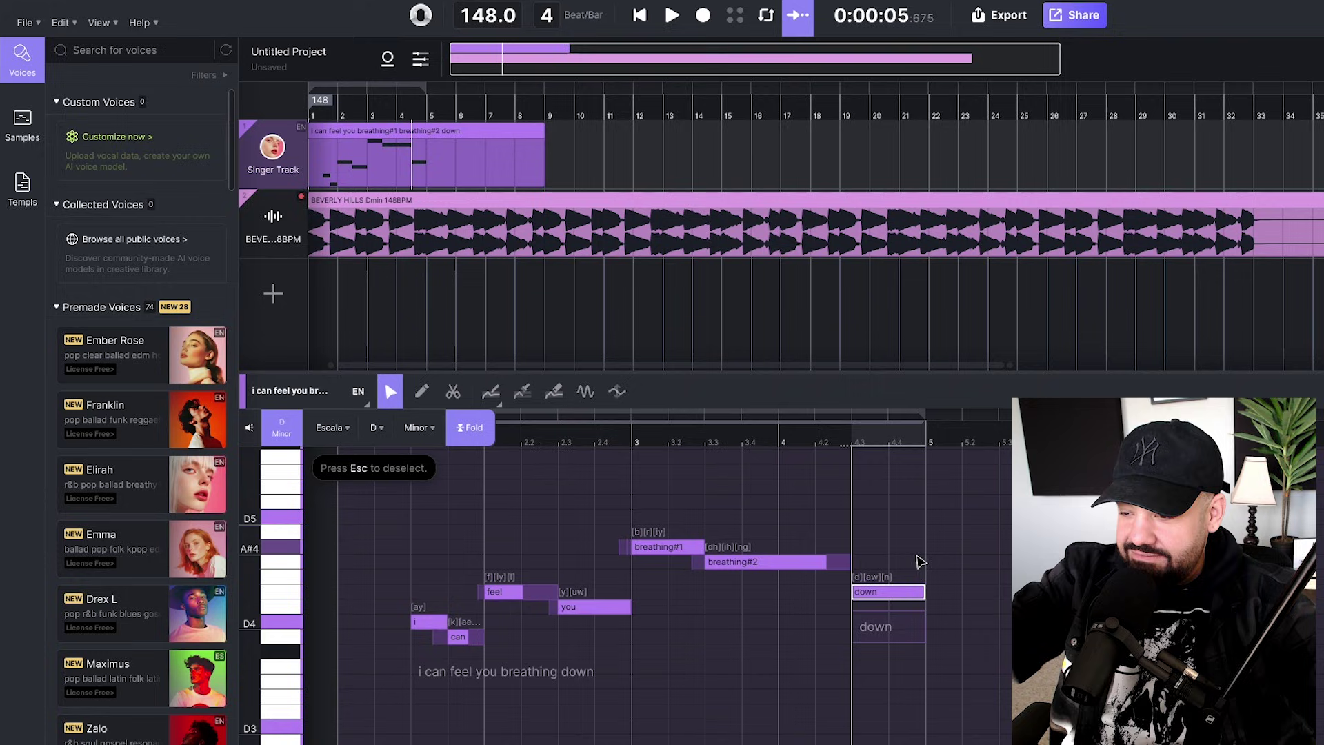
key("space")
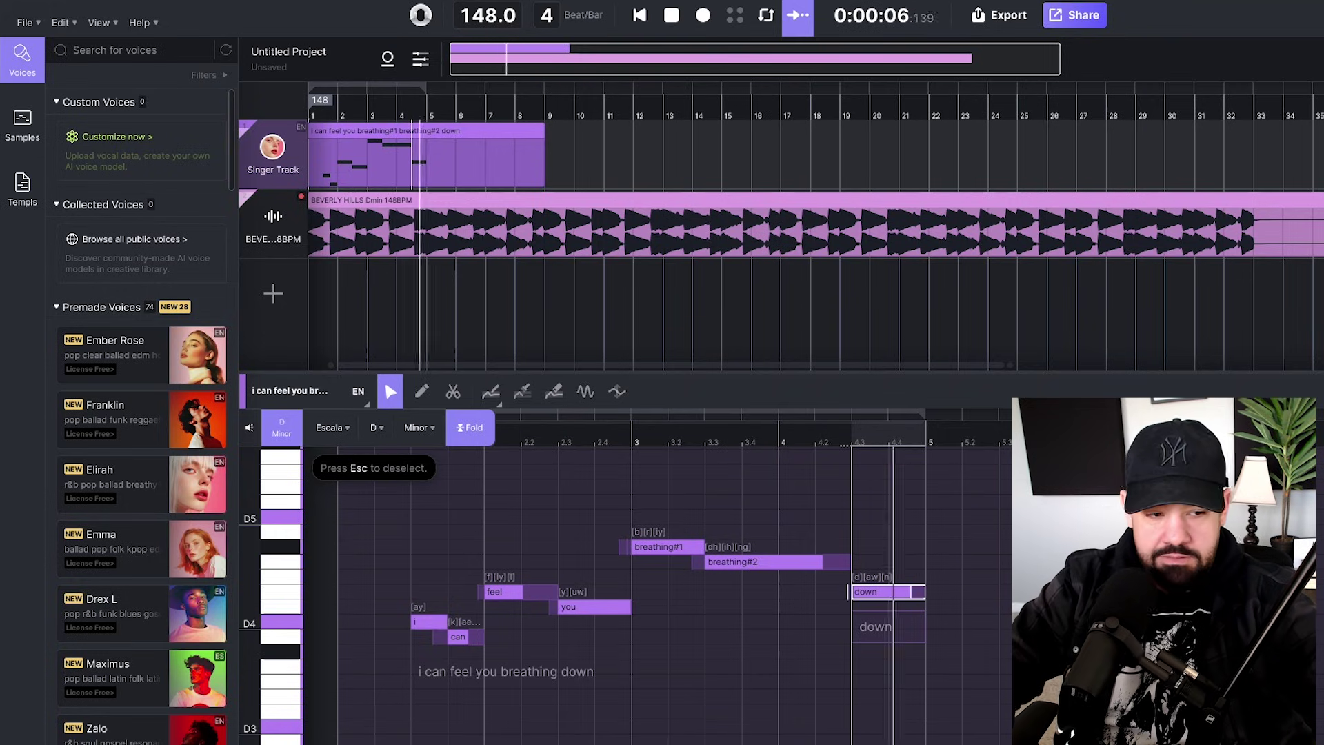
left_click(293, 612)
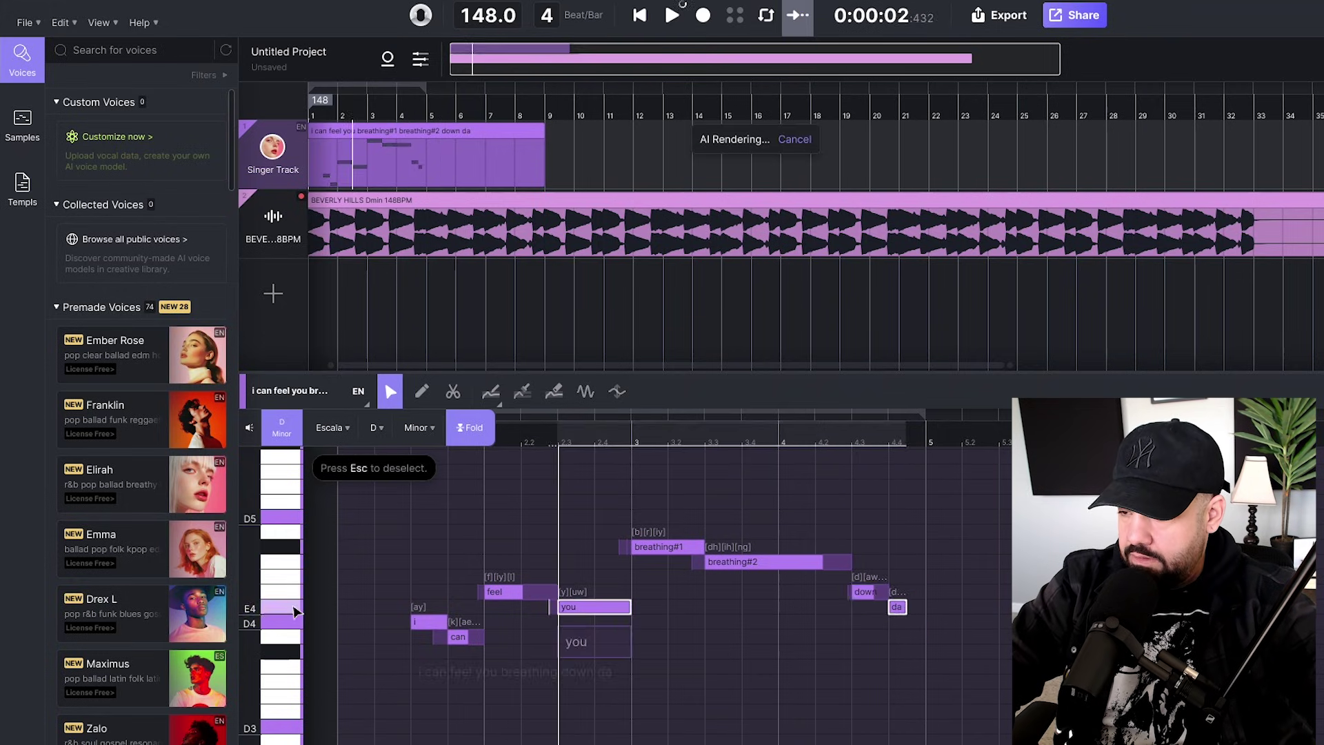
left_click(295, 627, "shift")
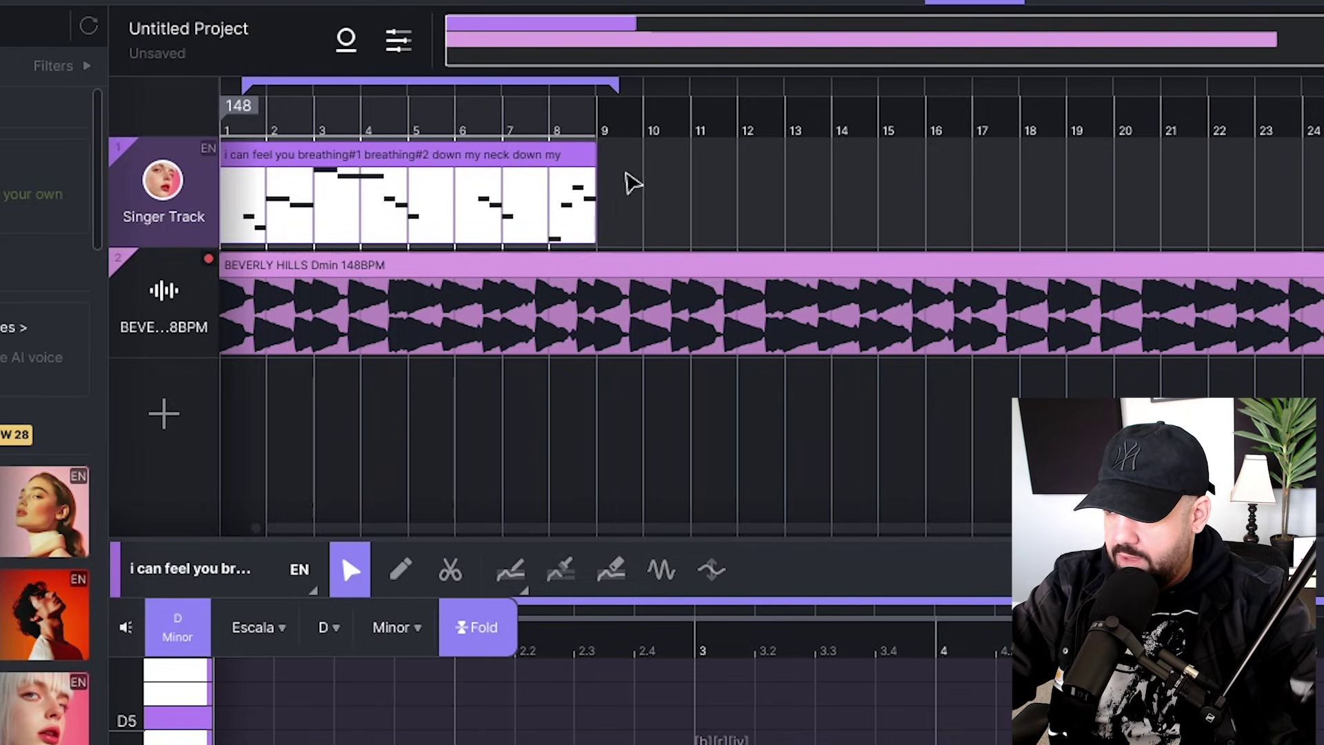
Step: Duplicate the 8-bar vocal clip with Ctrl+D so copies start at bars 9, 17 and 25
key("ctrl+d")
key("ctrl+d")
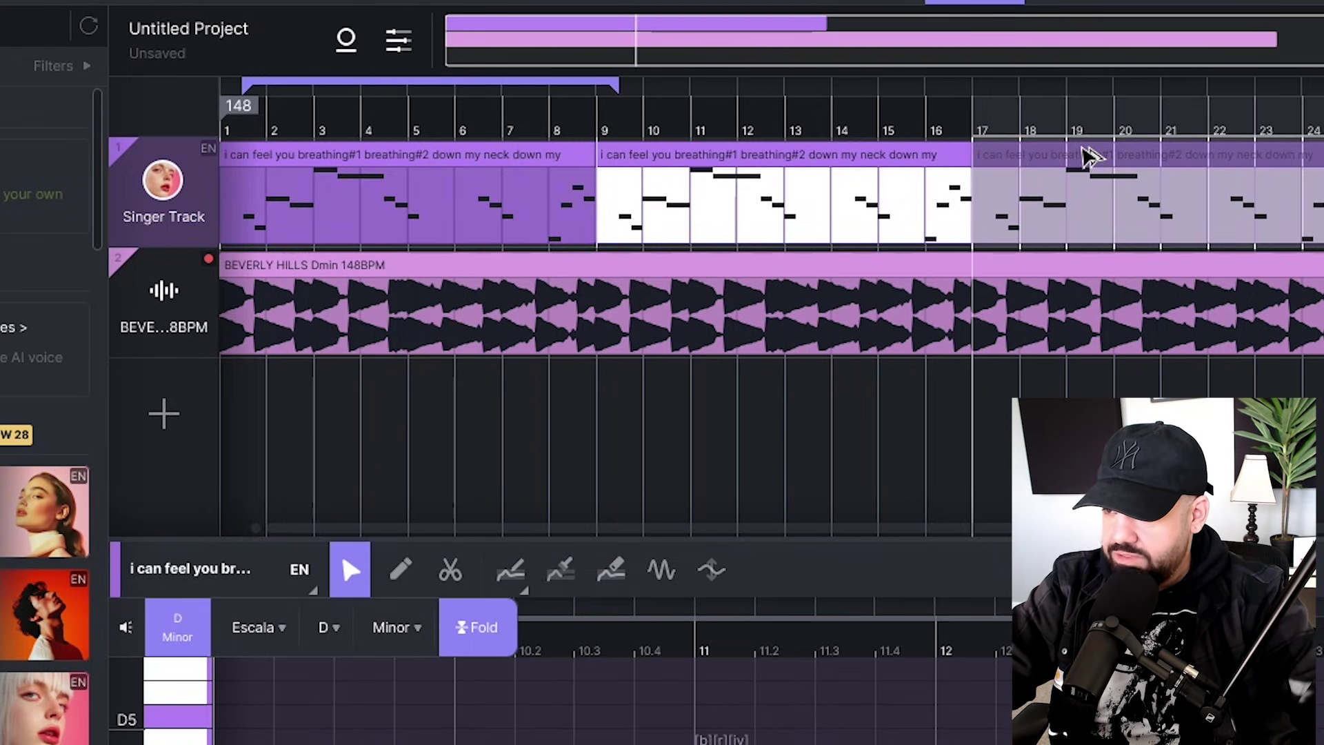
key("ctrl+d")
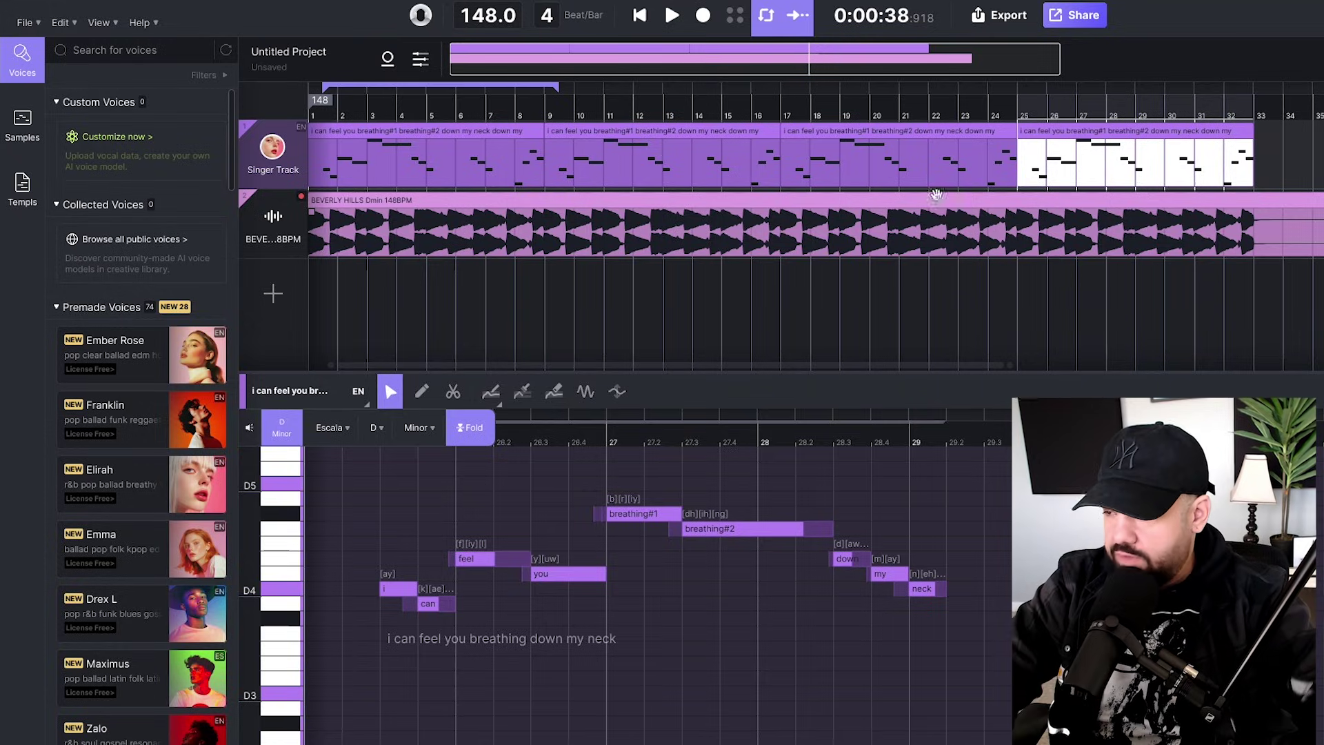
Step: Audition the looped vocal with the beat, then switch to the Modulation tool for the notes
left_click(673, 16)
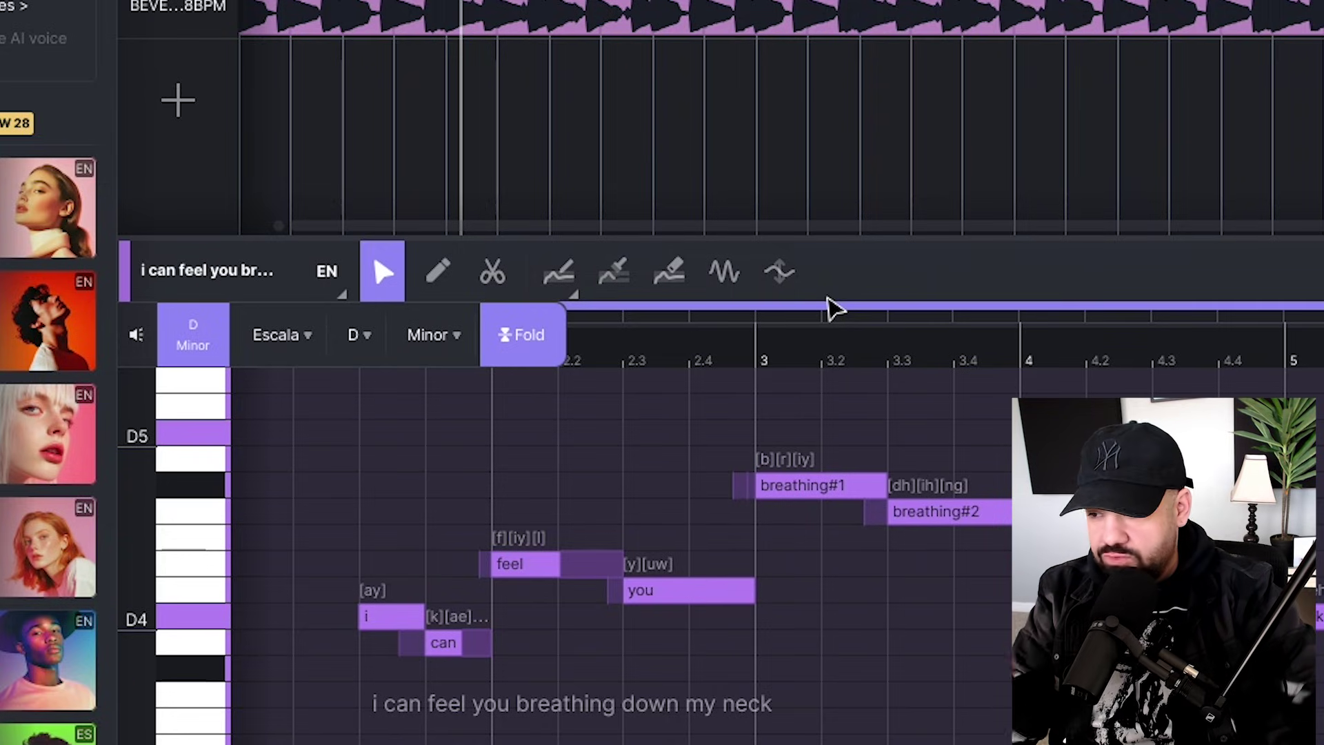
left_click(787, 280)
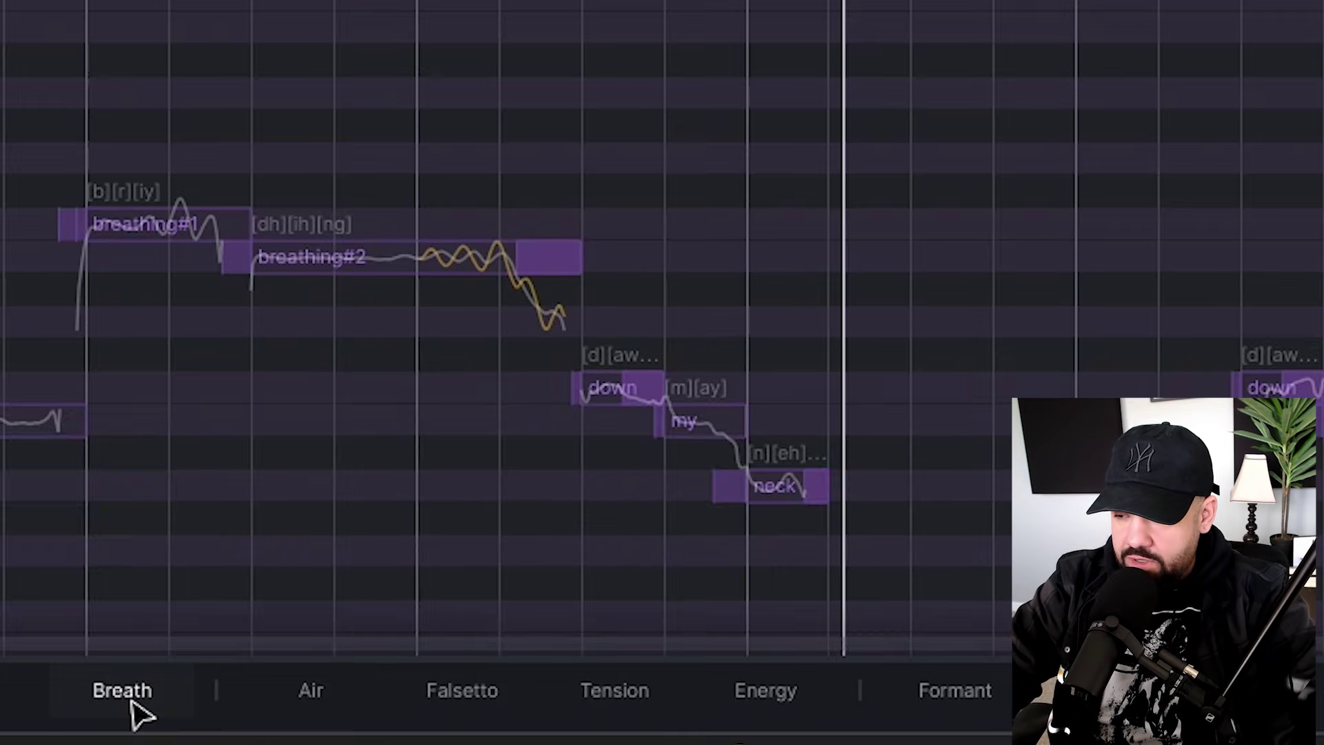
Step: Step through the Breath, Air, Falsetto, Tension and Energy curves, ending on the Formant lane
left_click(141, 700)
left_click(316, 700)
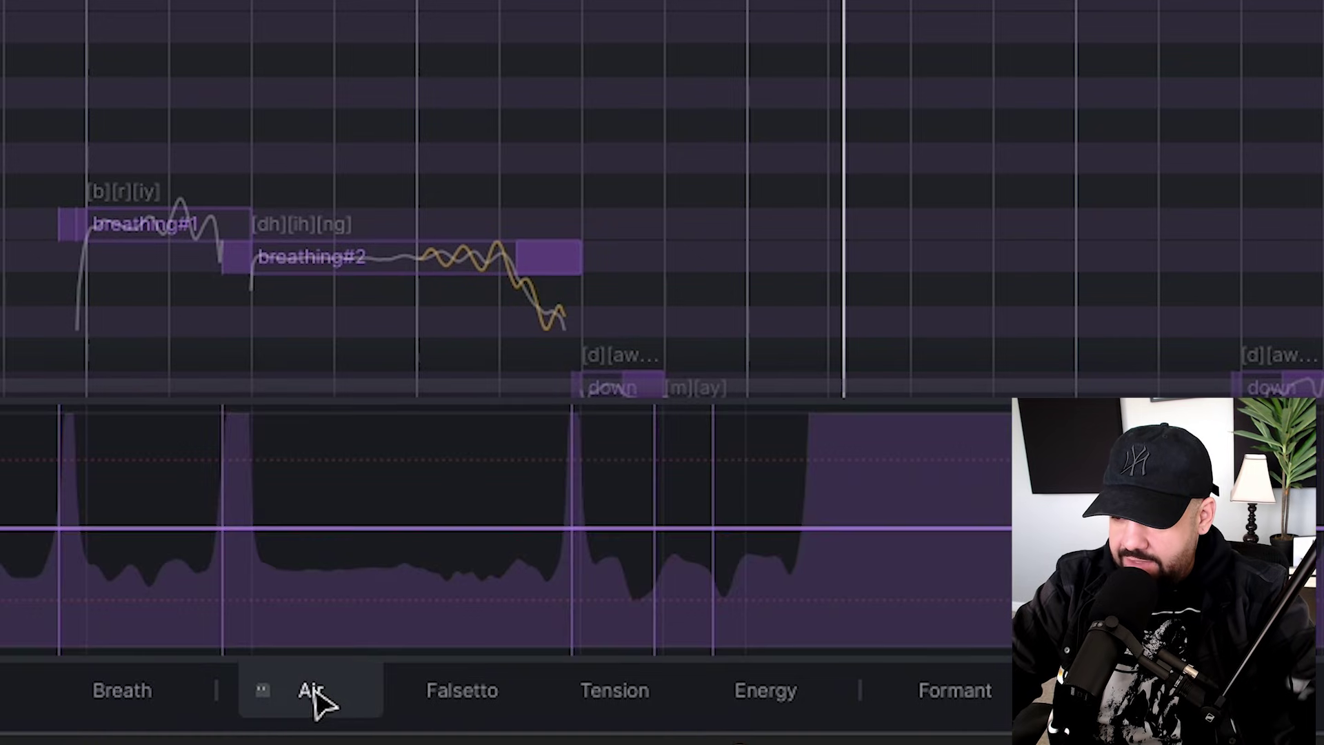
left_click(480, 720)
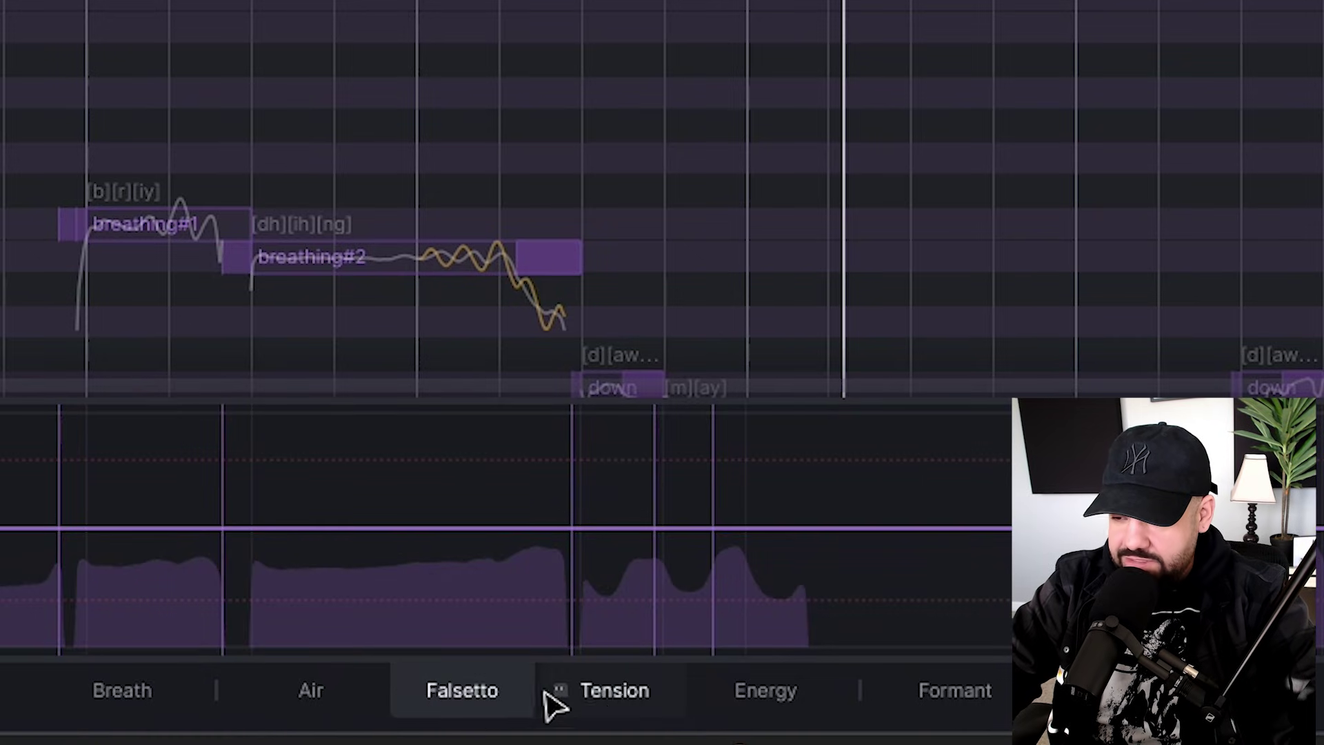
left_click(611, 704)
left_click(793, 710)
left_click(956, 703)
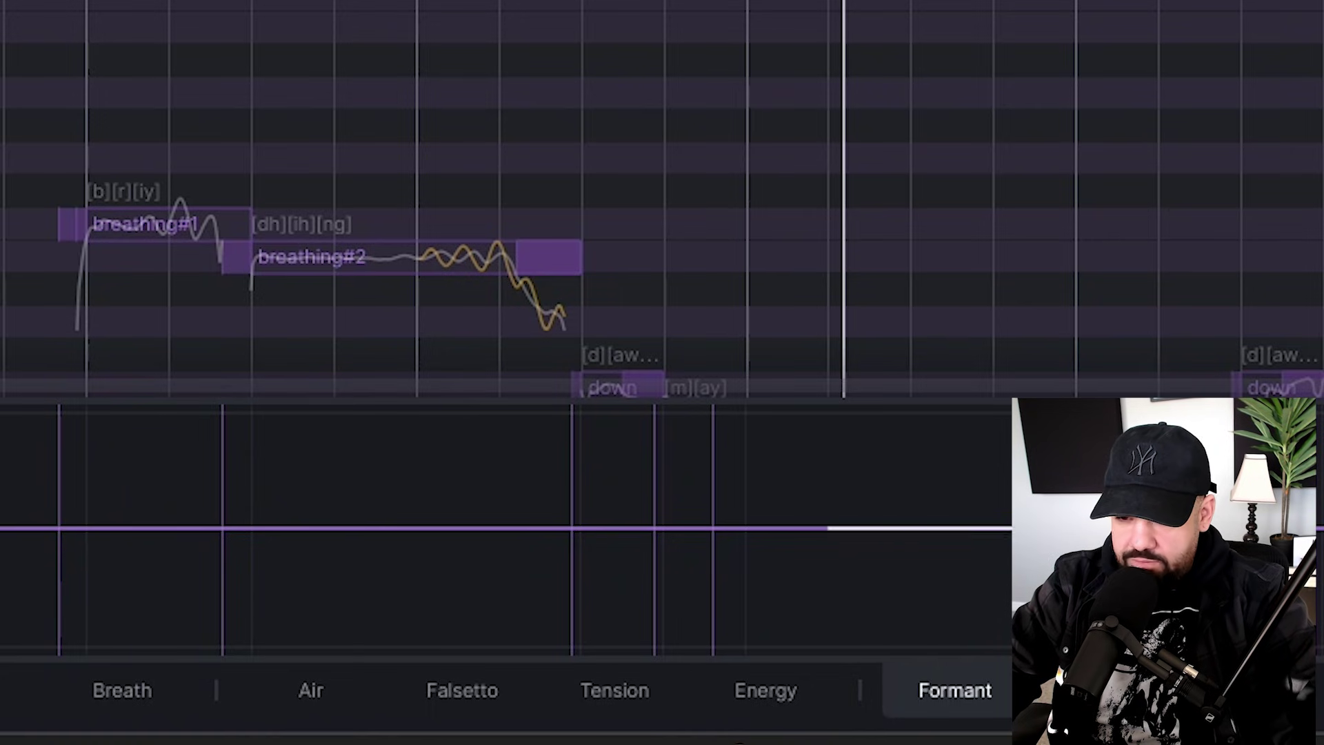
scroll(1313, 207, "down", 5)
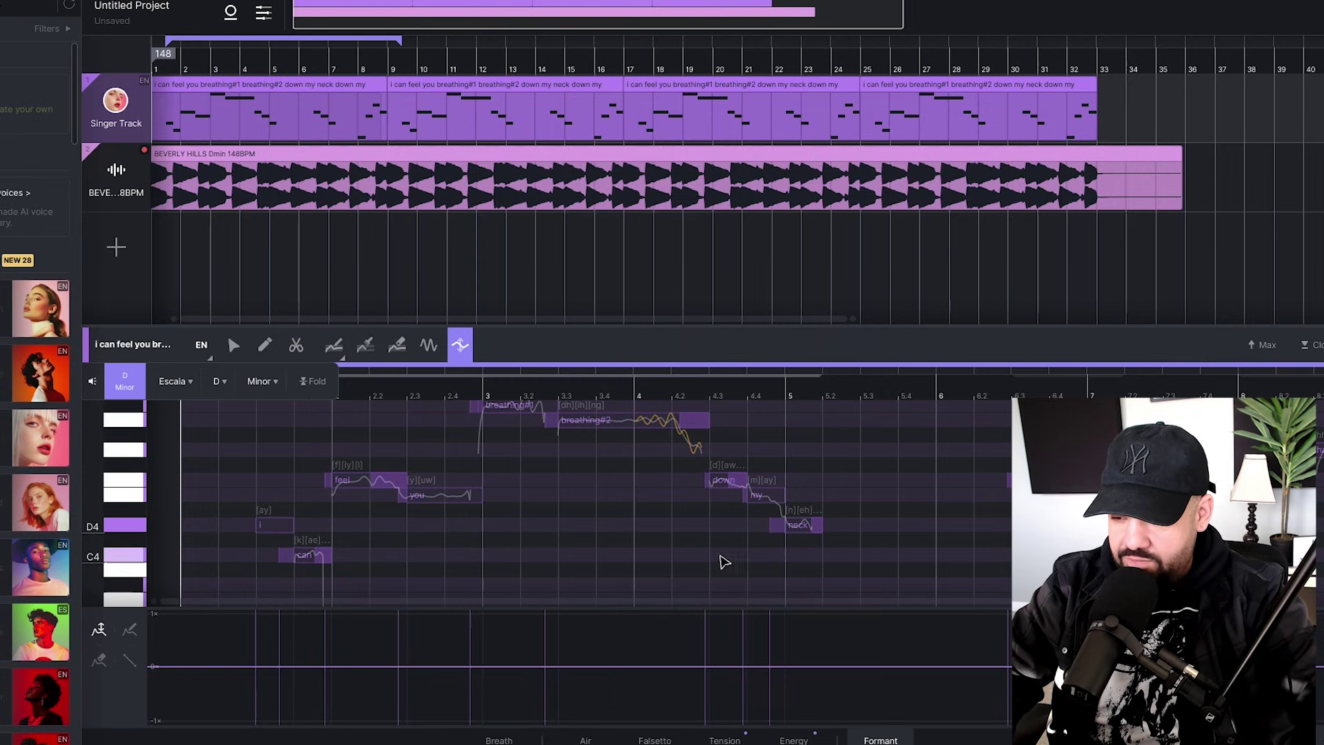
Step: Raise the Formant curve under 'breathing#2' to about +0.47 and play the phrase back
left_click_drag(606, 675, 625, 609)
left_click(541, 473)
key("space")
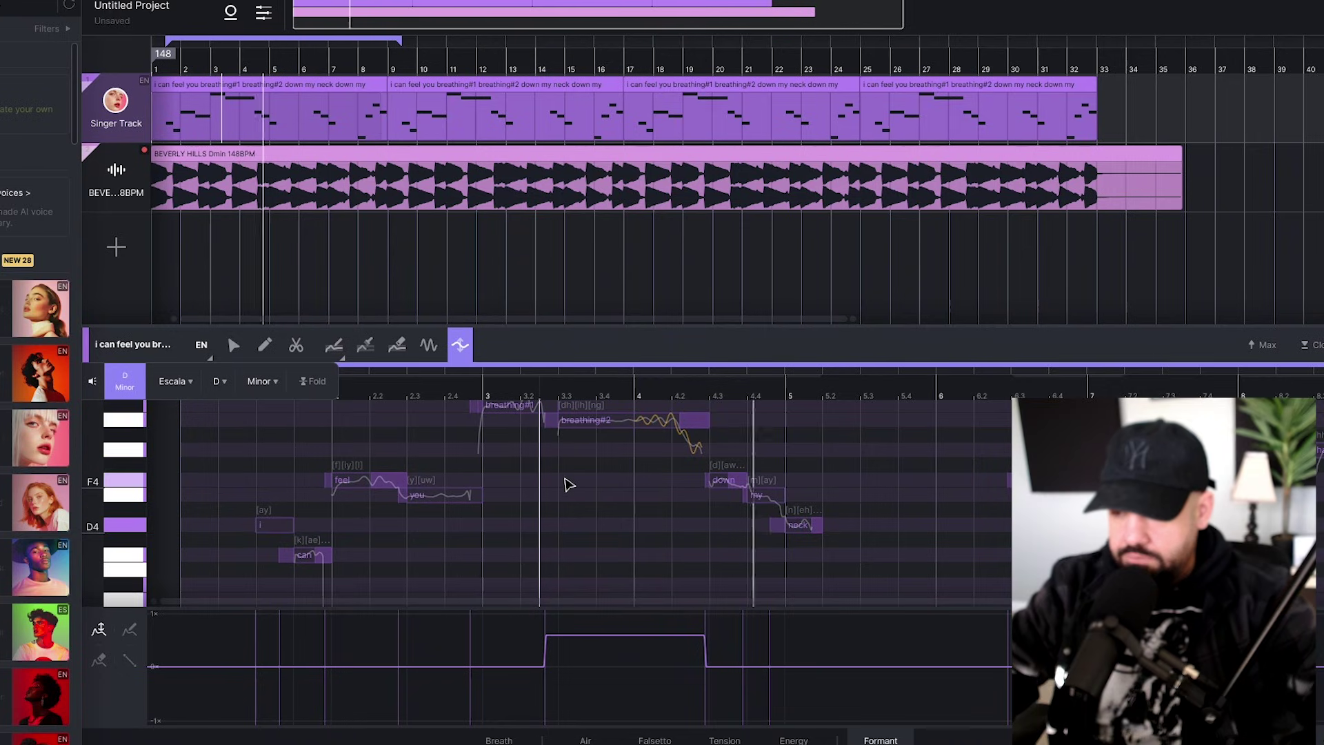
key("space")
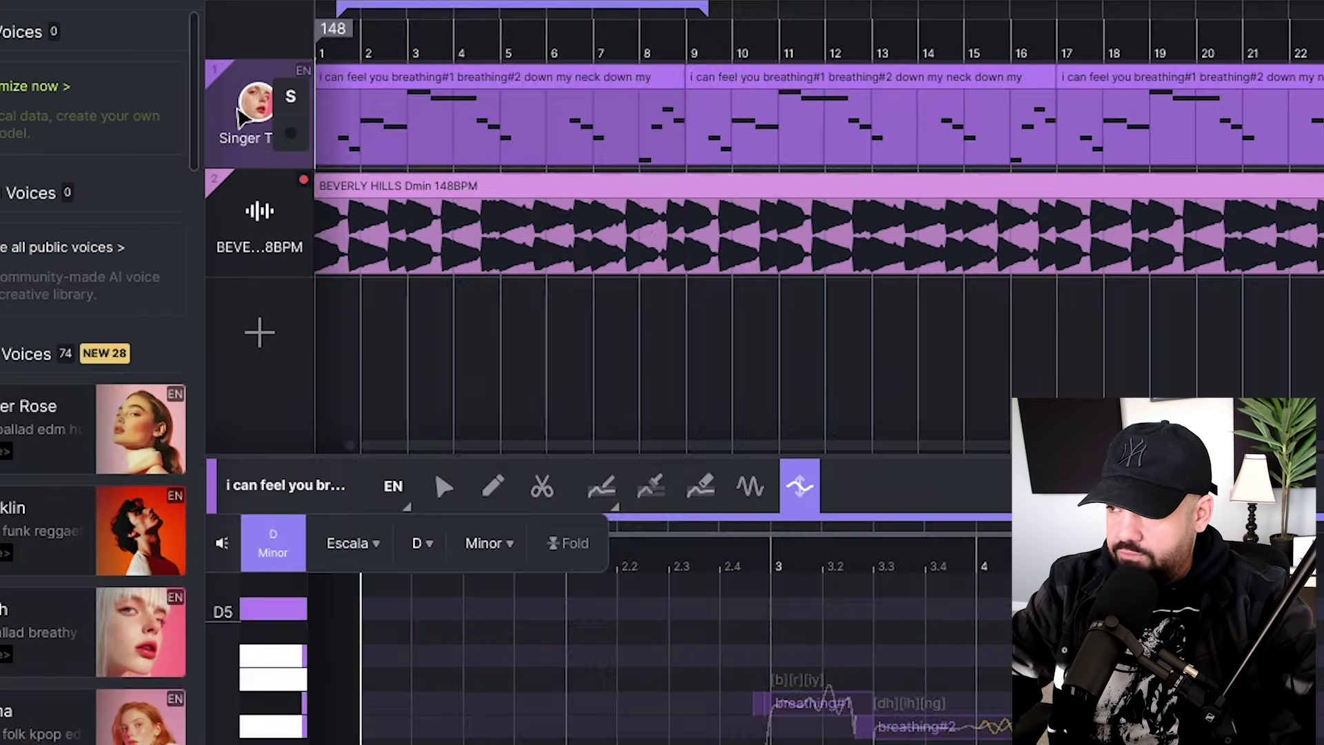
Step: In the singer's VoiceMix, lower Elirah's Timbre and Style to 73, then browse the blendable voices
left_click(109, 103)
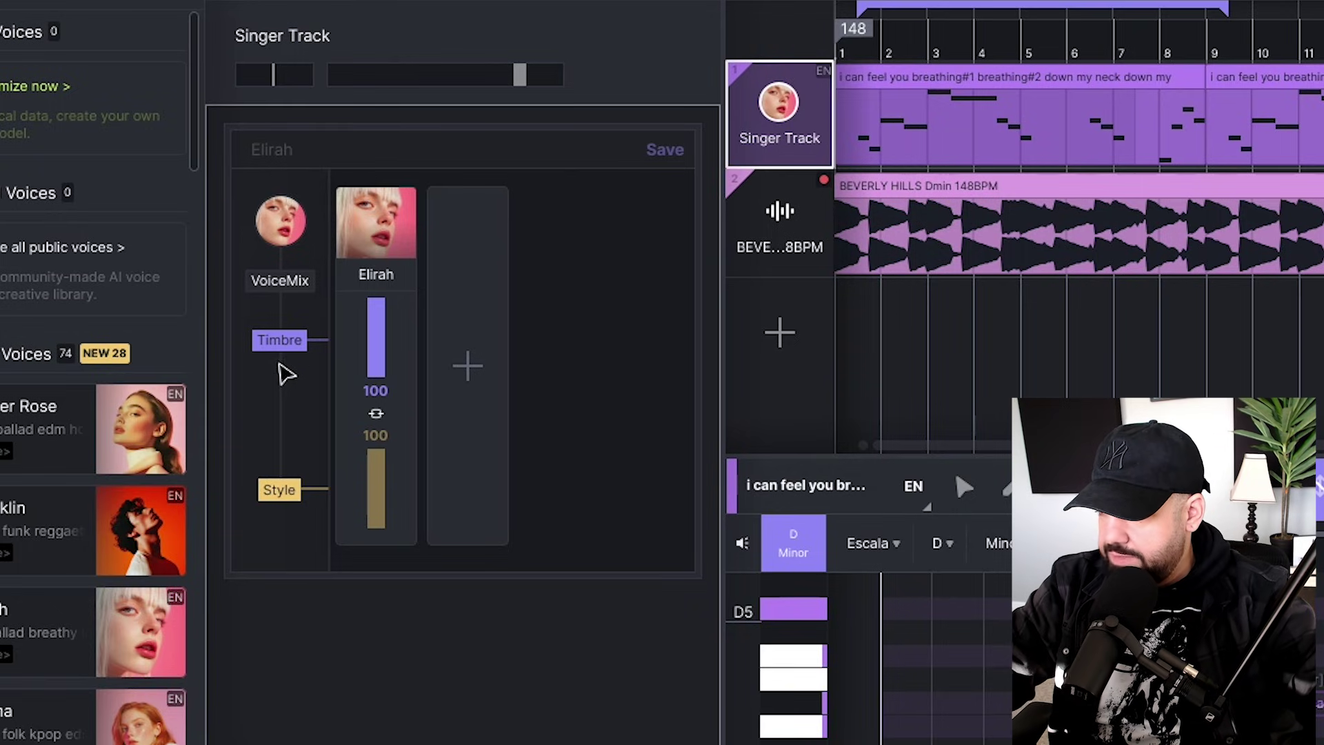
left_click(278, 352)
left_click_drag(376, 345, 376, 319)
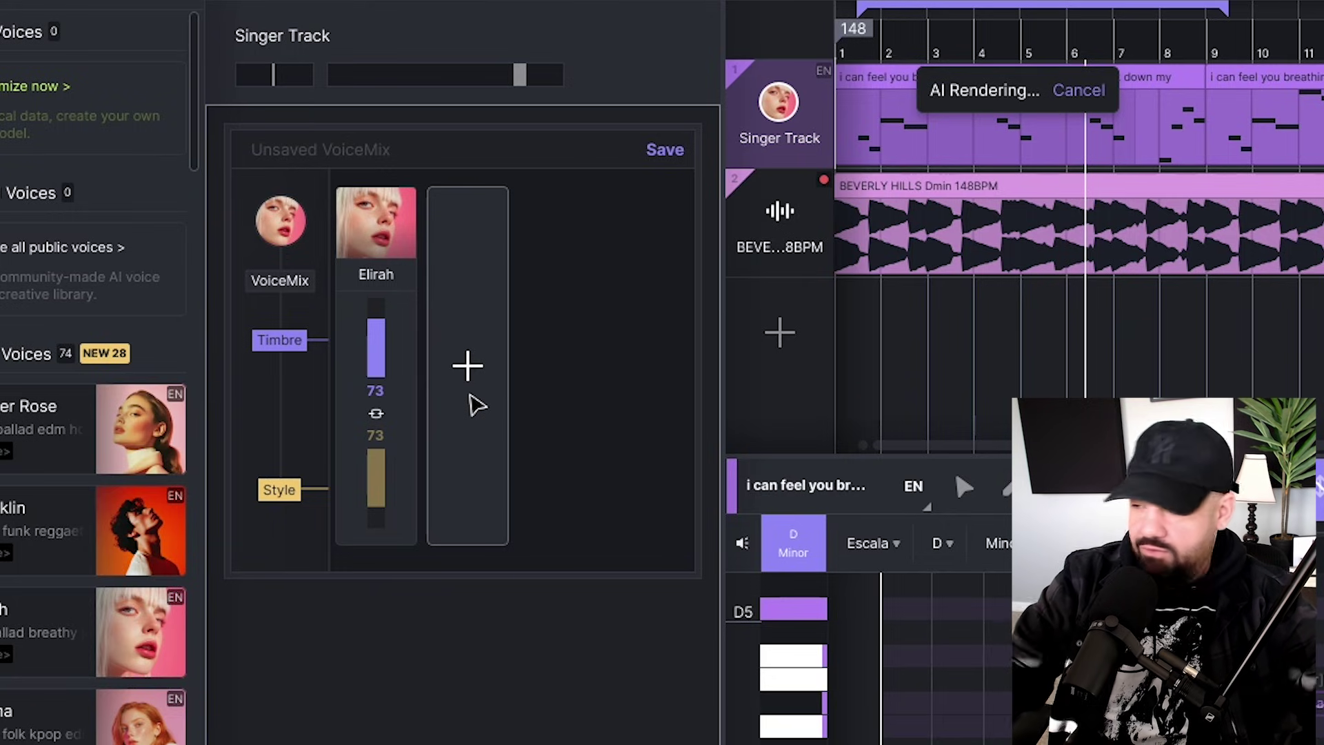
left_click(470, 395)
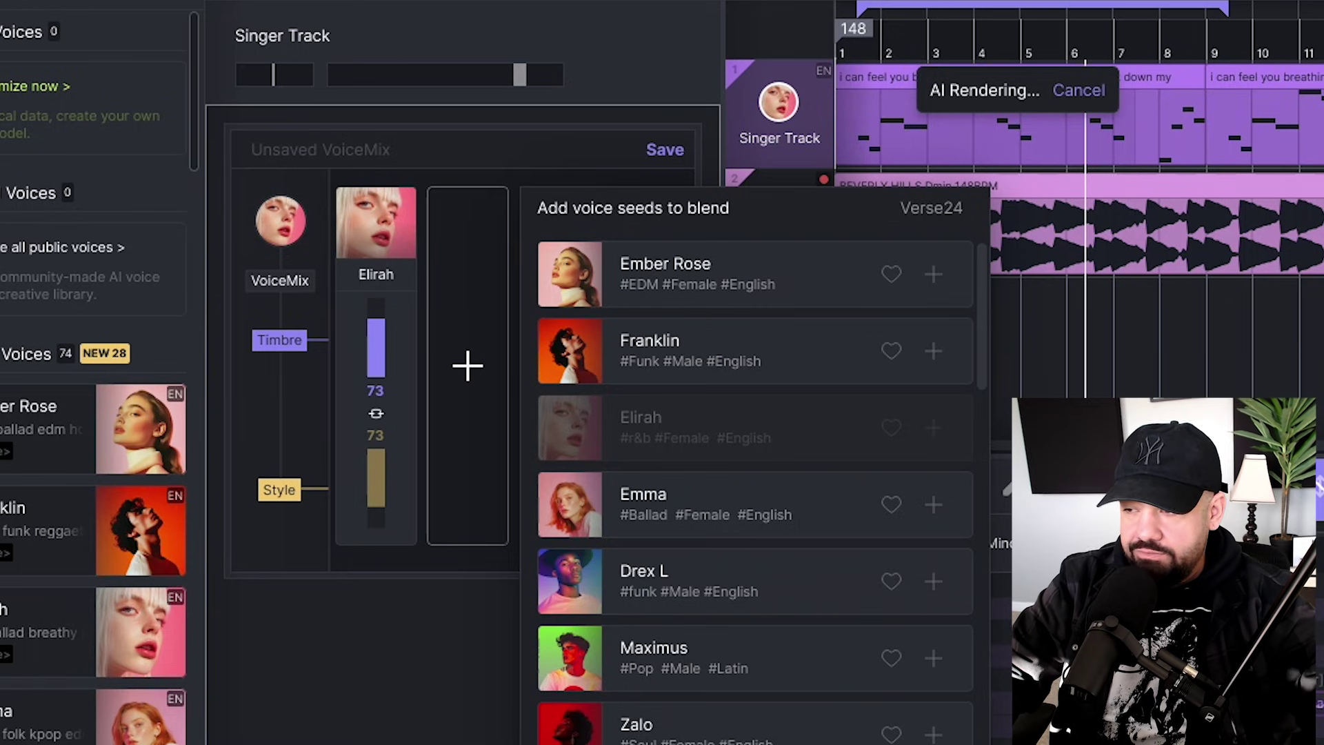
scroll(715, 690, "down", 15)
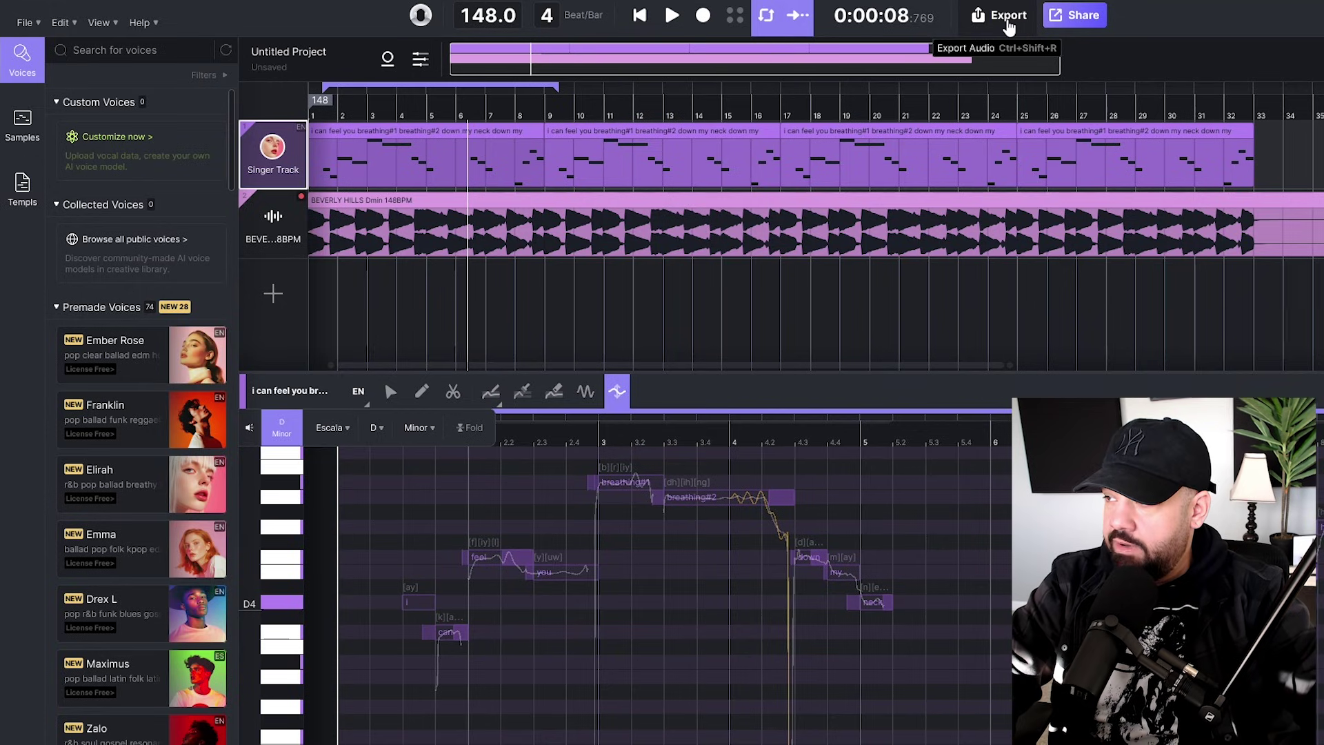
Step: Open Export Audio to render the Master loop range as mono 44100 Hz 16-bit WAV
left_click(28, 22)
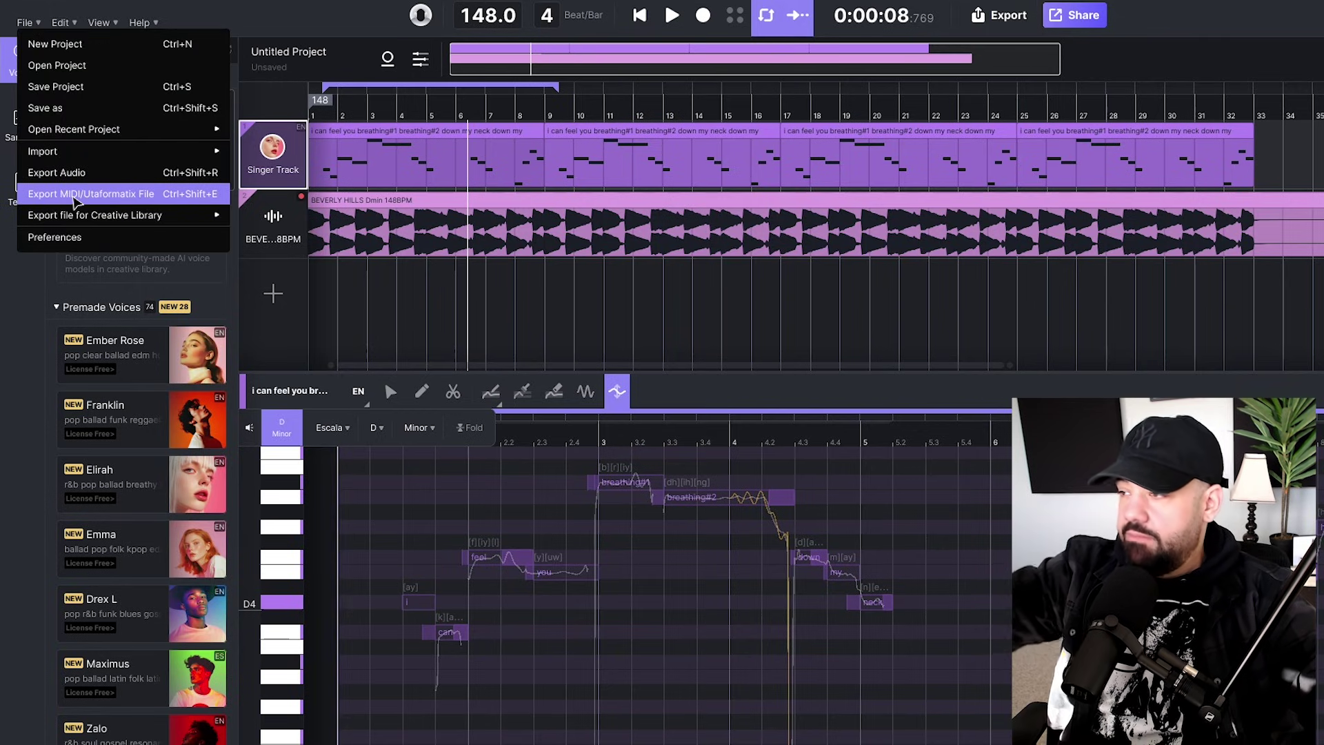
left_click(67, 181)
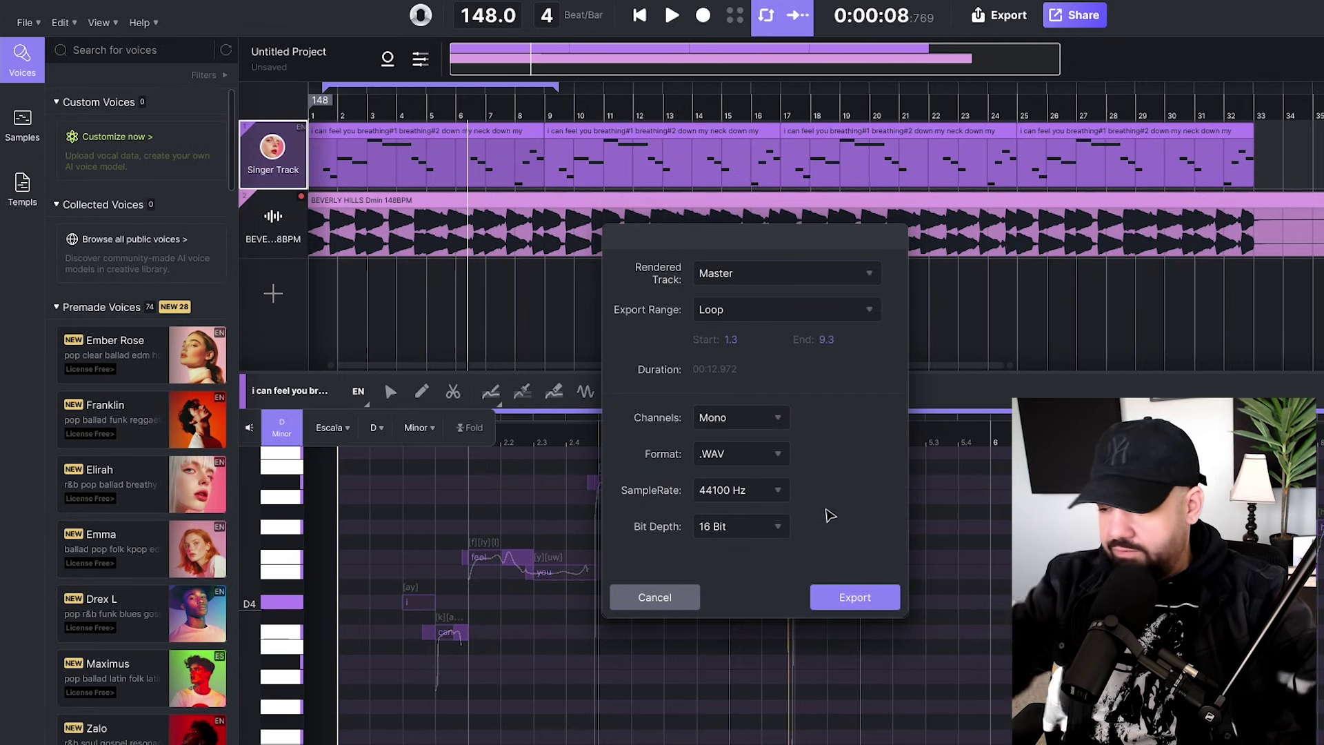
Step: Export breathing.wav, place it on FL Studio's Track 1, and route it to its own mixer insert
left_click(864, 600)
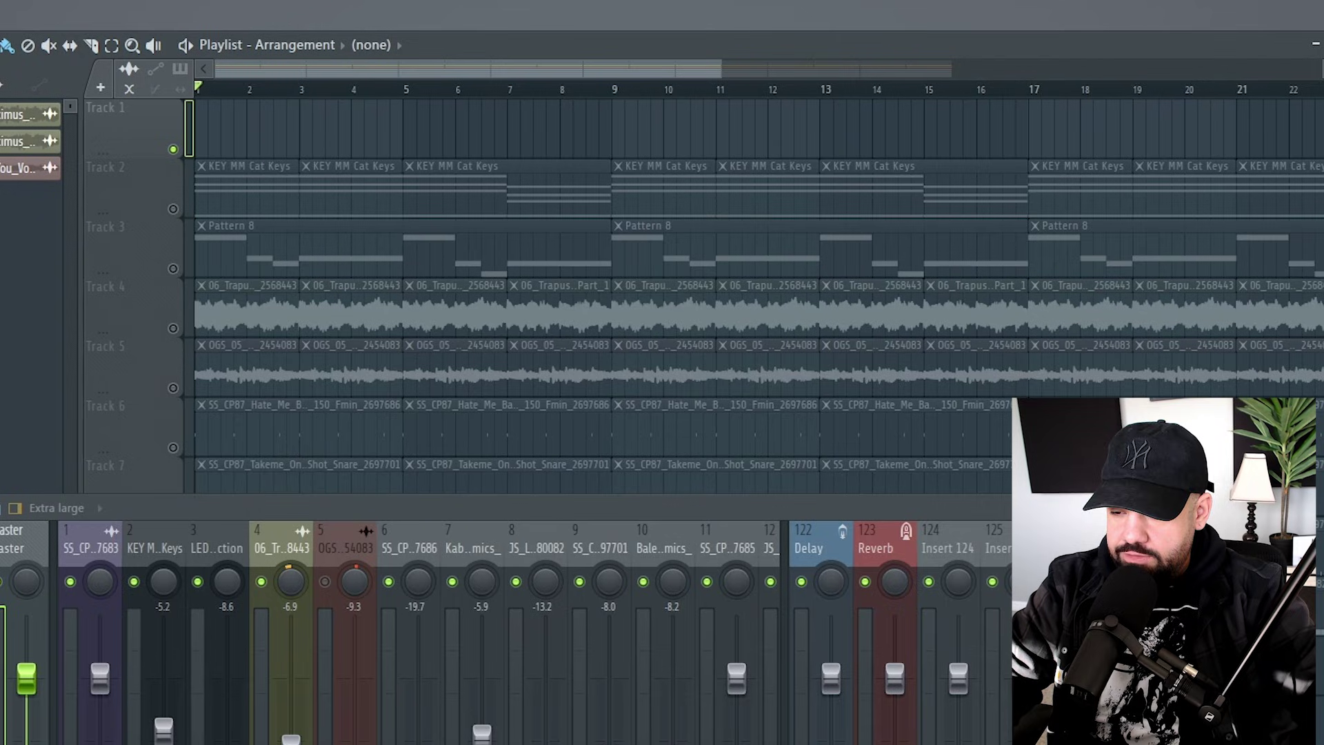
left_click_drag(267, 142, 276, 131)
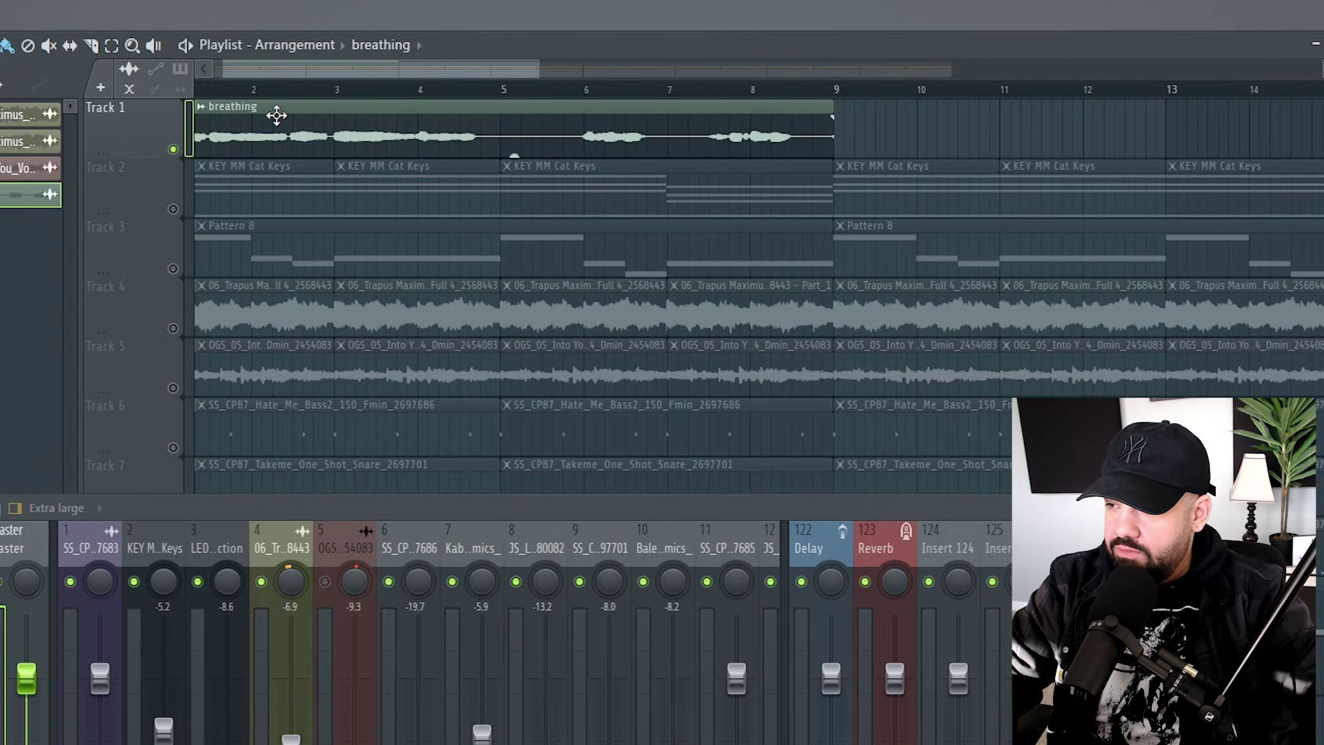
double_click(276, 116)
key("ctrl+l")
Step: Load a vocal buss preset with EQ, compressor and limiter onto the breathing mixer insert
right_click(760, 553)
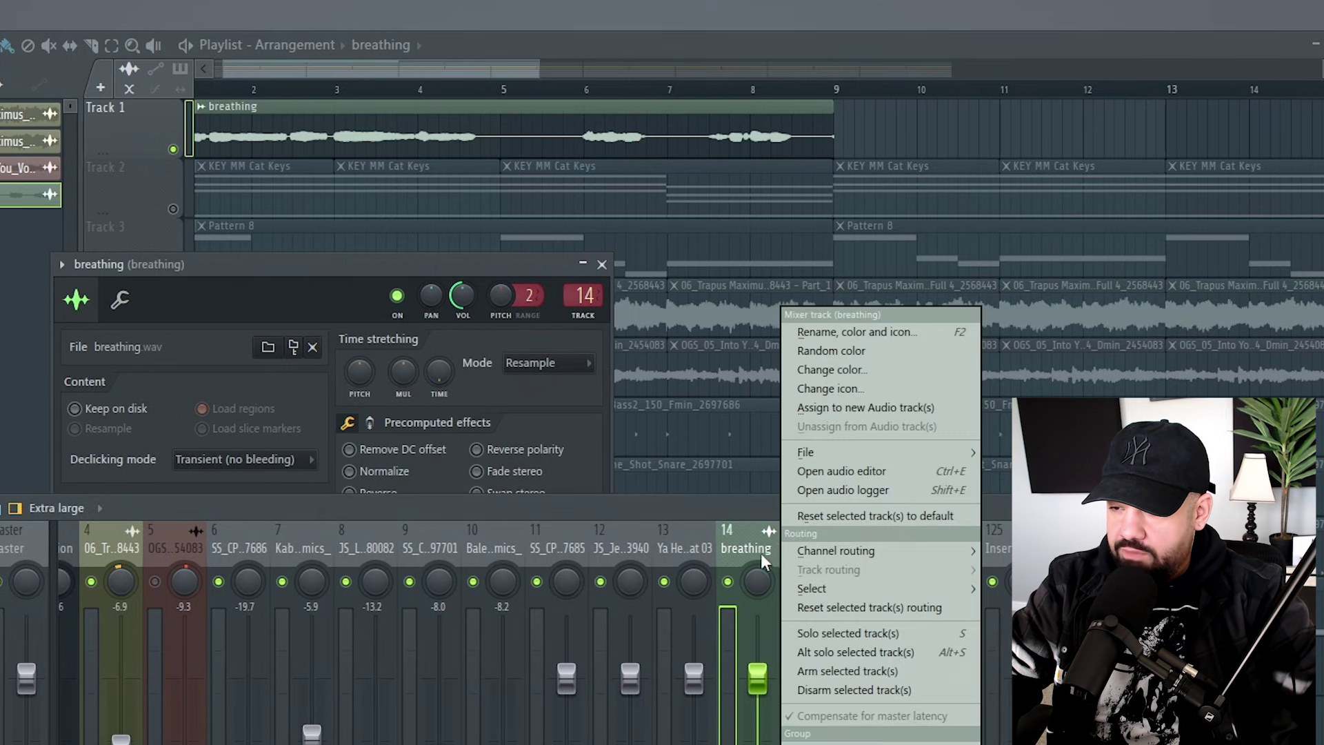
mouse_move(848, 453)
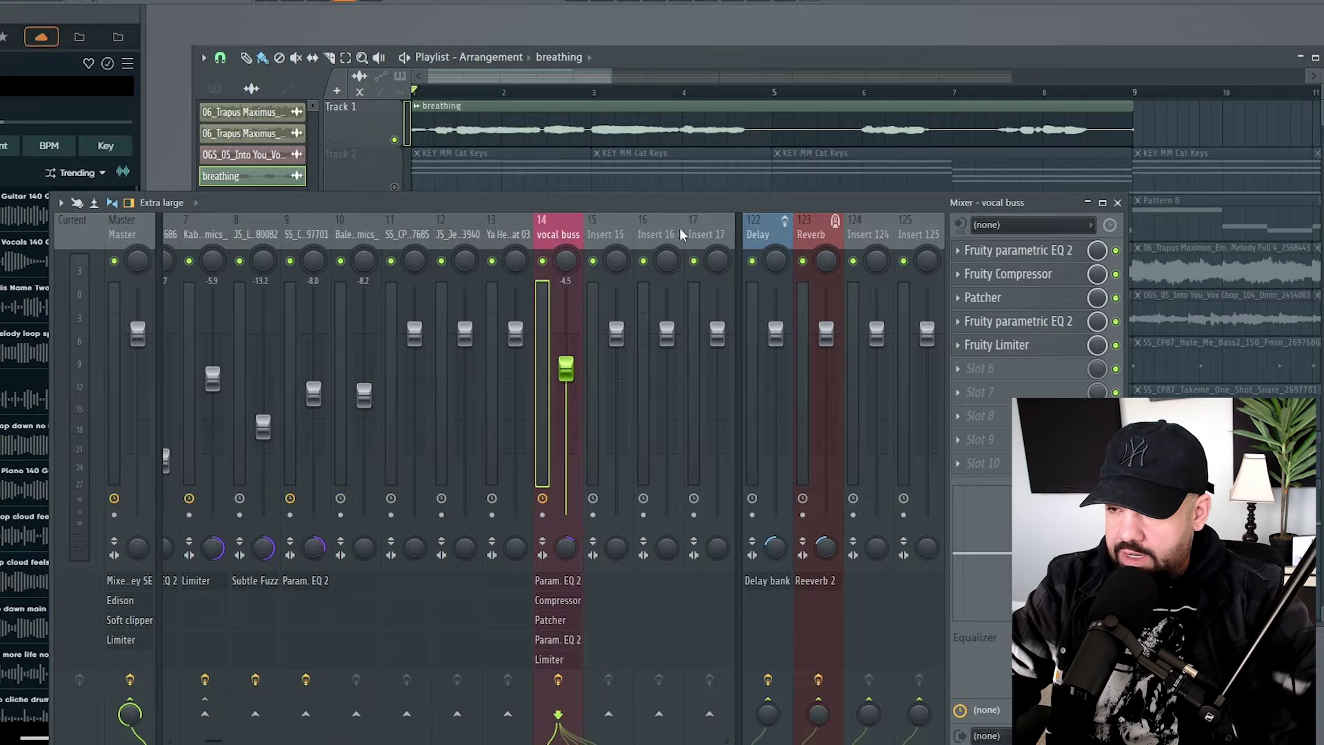
left_click_drag(603, 206, 603, 132)
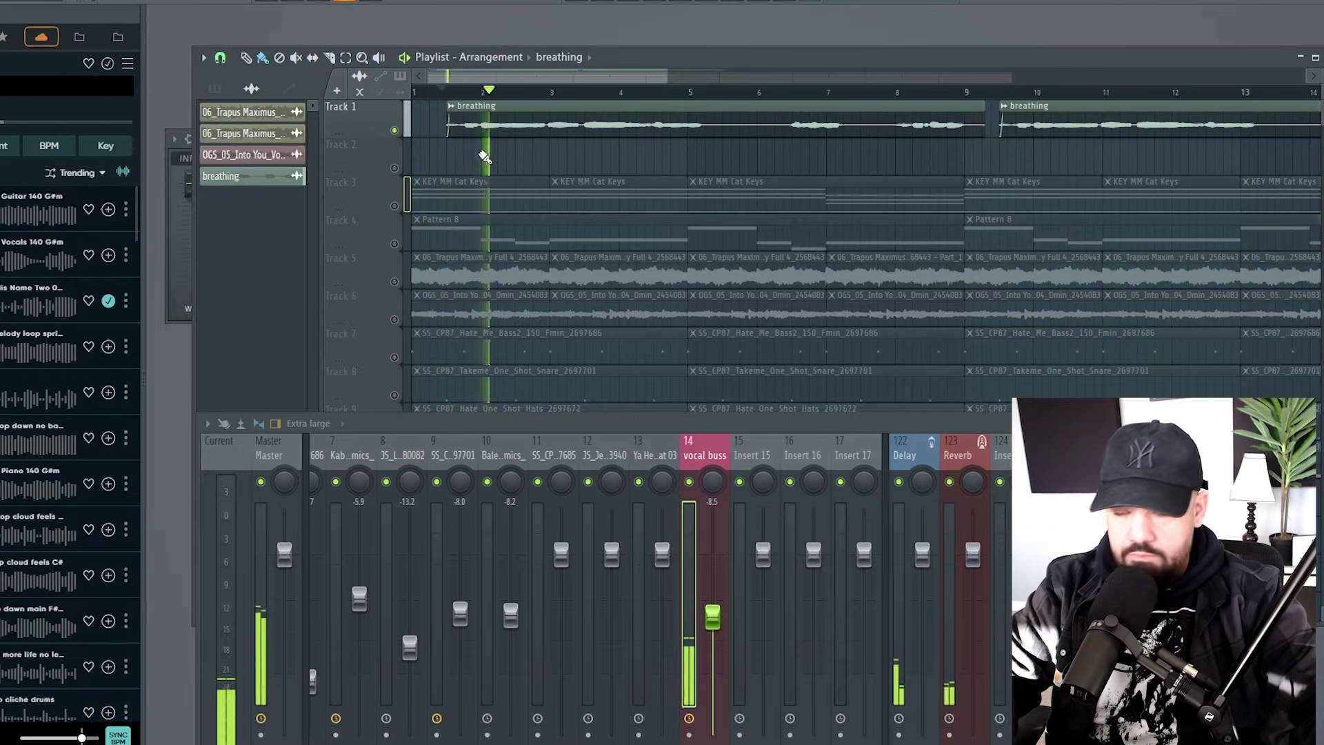
scroll(482, 177, "down", 3)
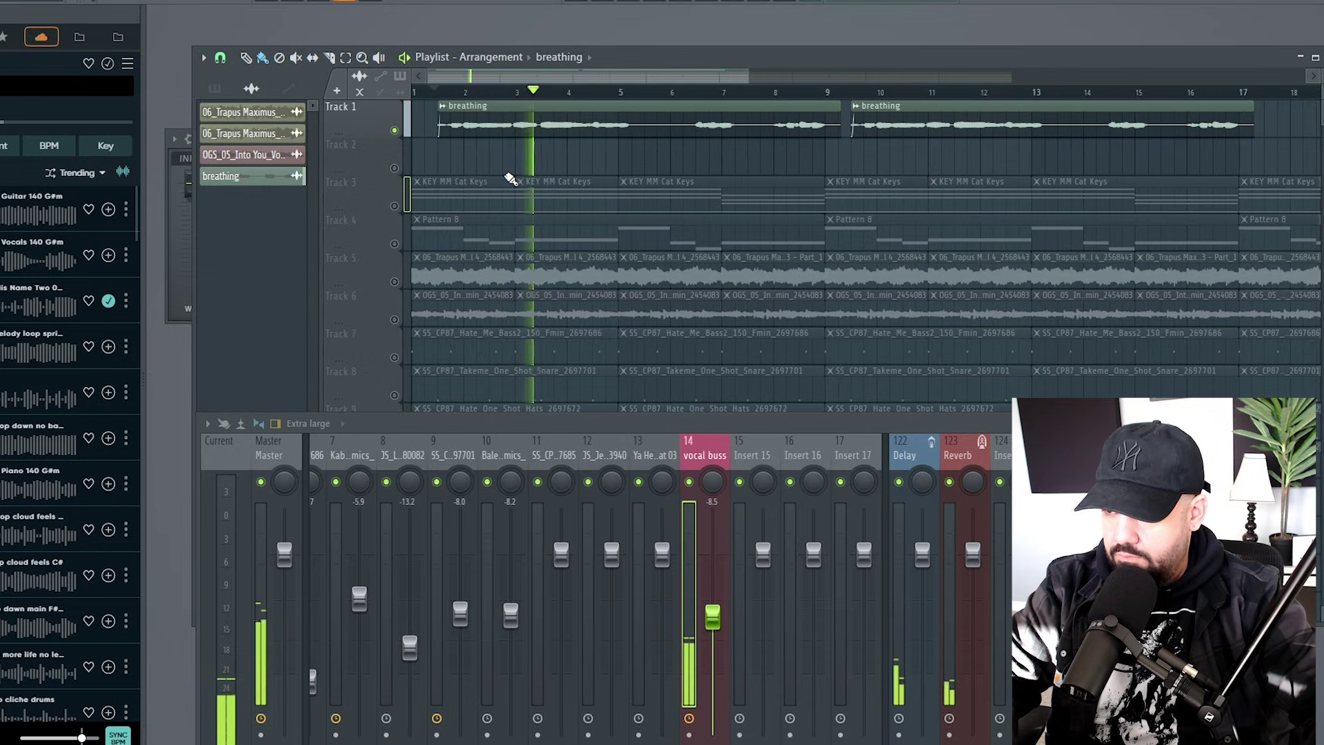
scroll(463, 177, "down", 2)
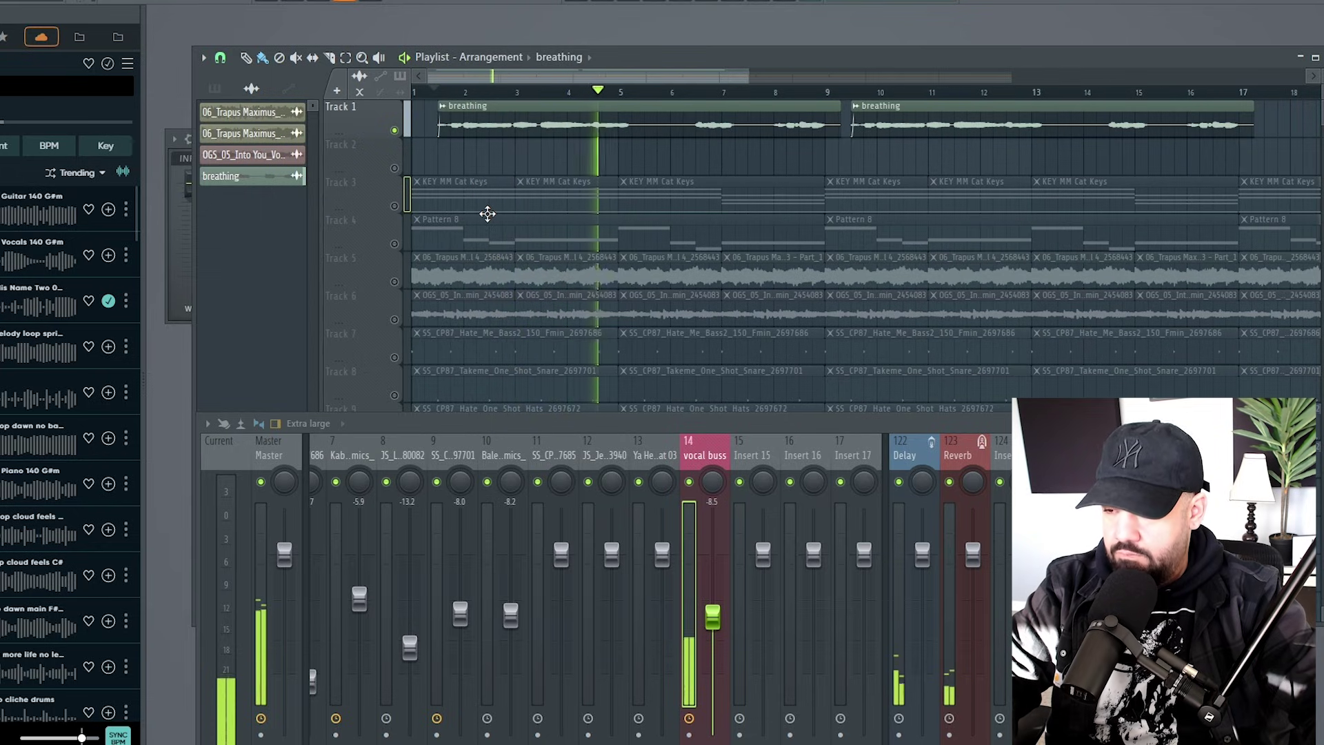
Step: Copy the breathing clip onto Track 2 as a unique clip, breathing - Part_1
key("space")
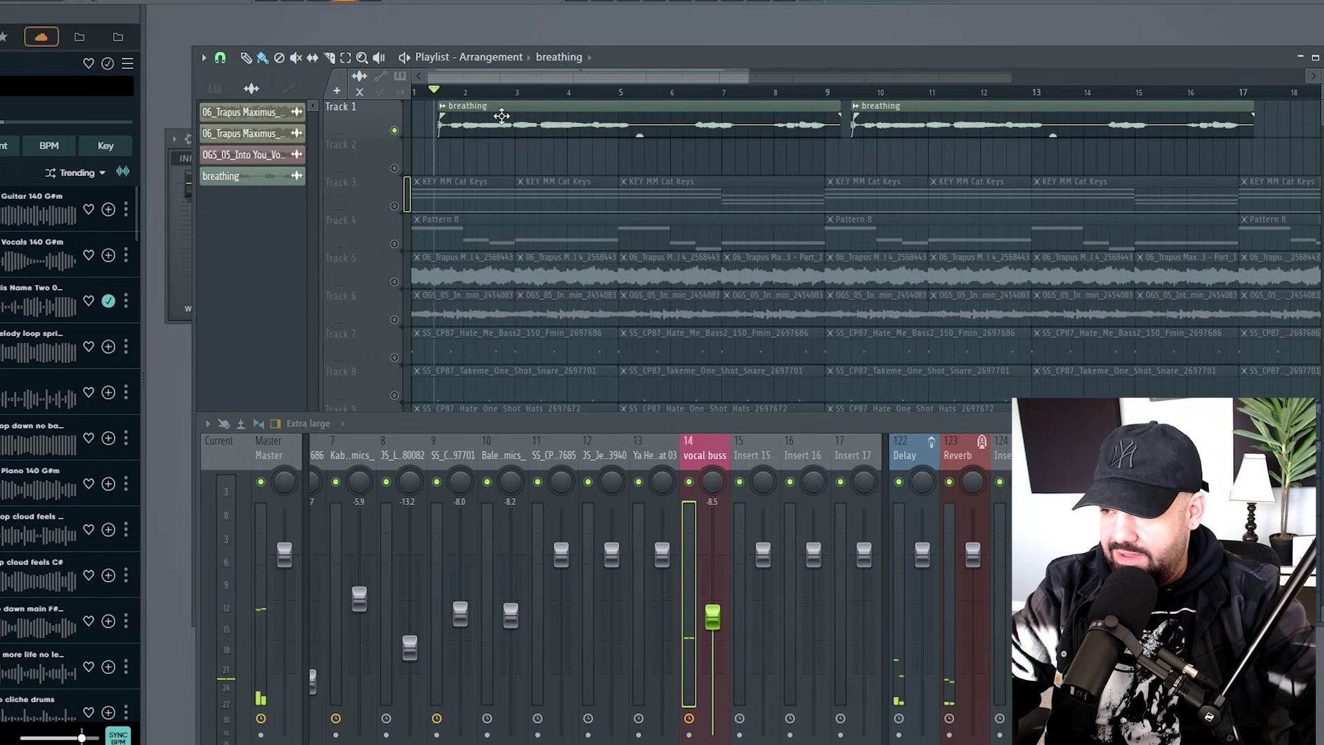
left_click_drag(503, 118, 503, 154)
left_click(452, 154)
left_click(602, 170)
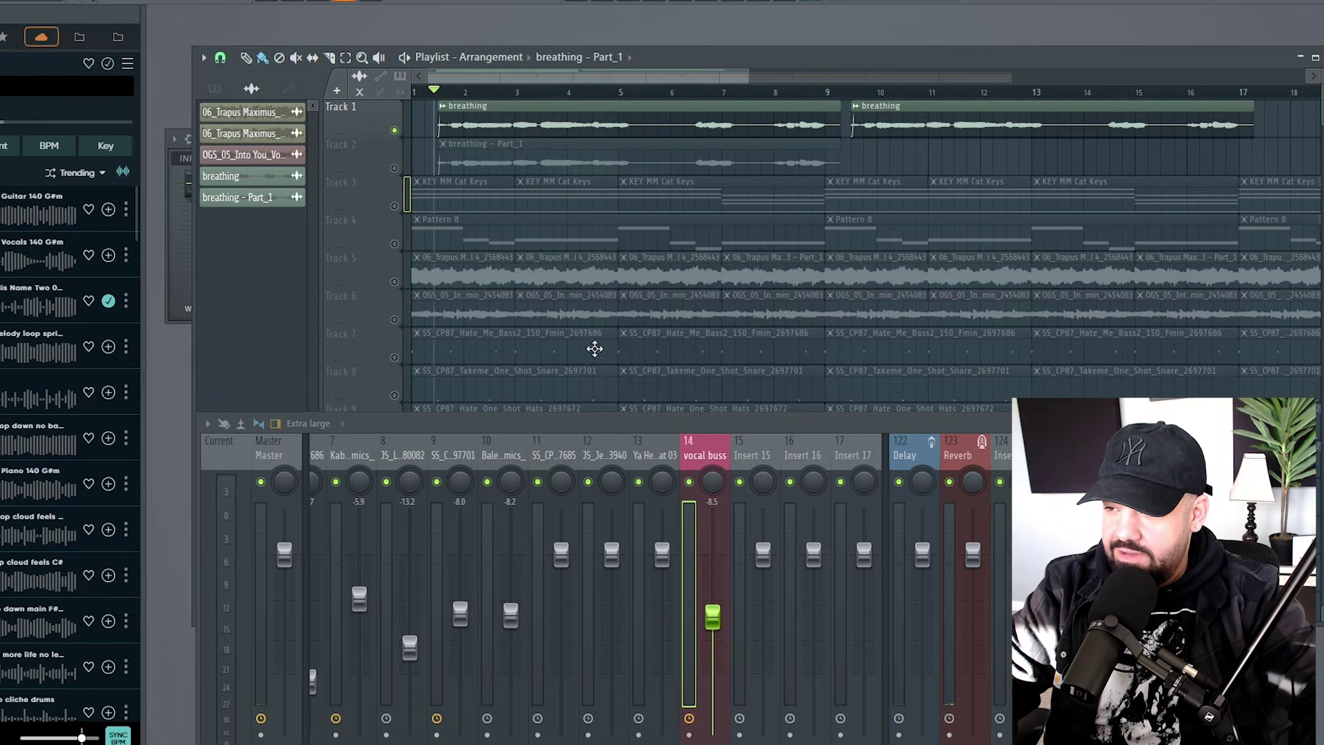
Step: Pitch-shift breathing - Part_1 and play it layered under the Track 1 vocal
double_click(453, 149)
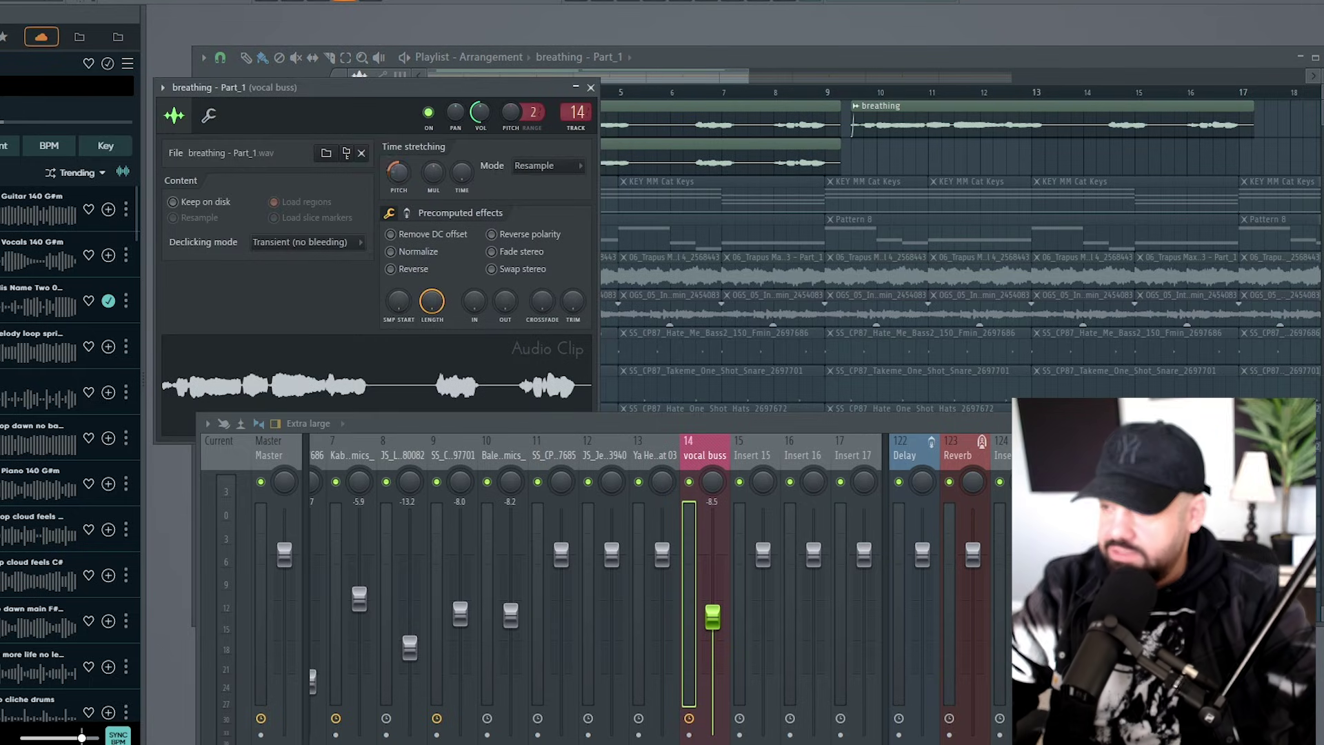
left_click_drag(397, 172, 424, 168)
key("F5")
key("space")
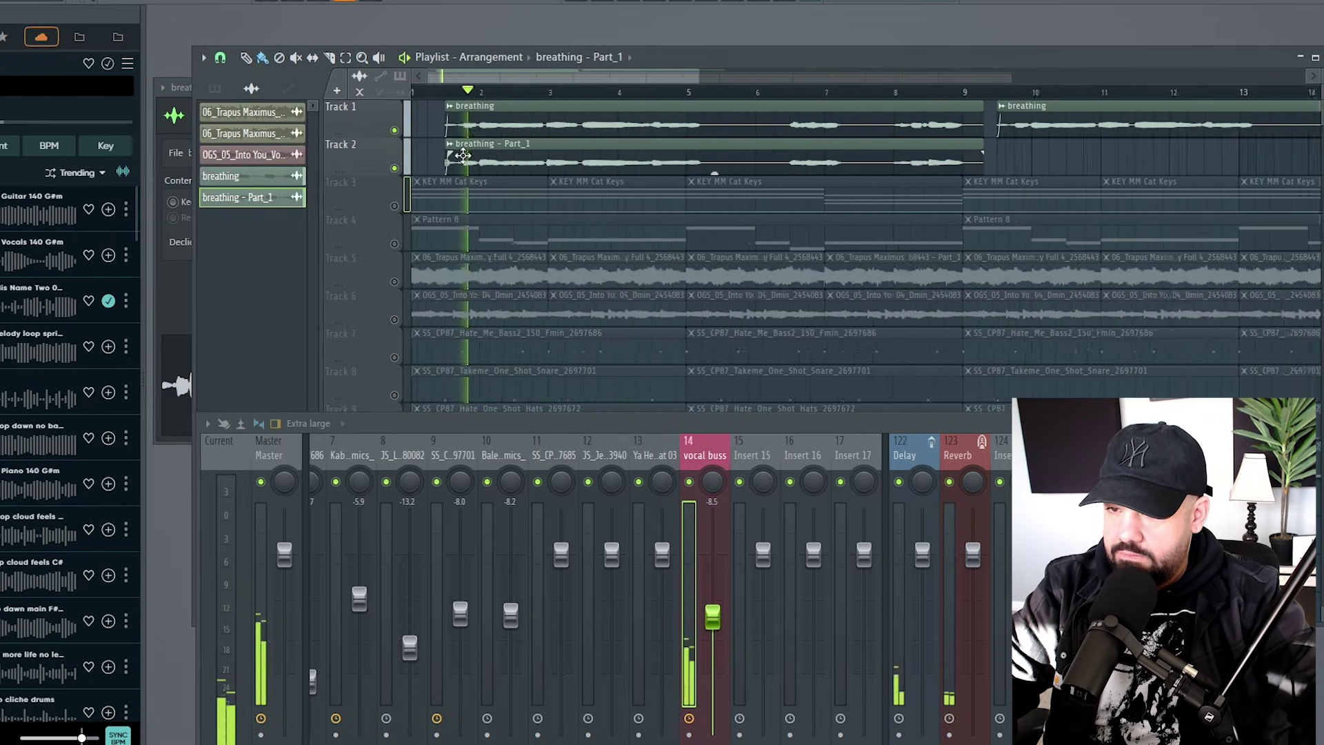
scroll(669, 151, "down", 3)
Step: Repeat breathing - Part_1 later on Track 2, then duplicate all four vocal clips with Ctrl+B
left_click_drag(533, 154, 472, 126)
scroll(798, 127, "down", 2)
key("ctrl+b")
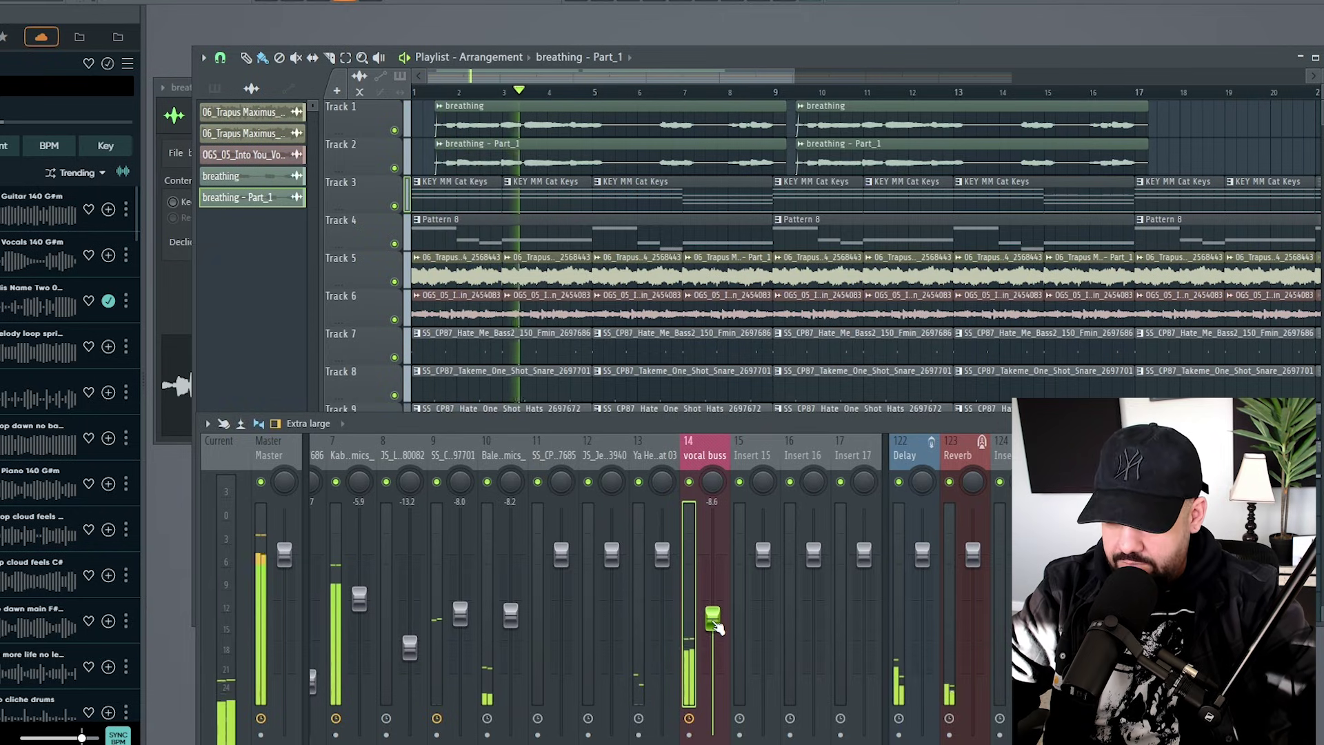
left_click(252, 198)
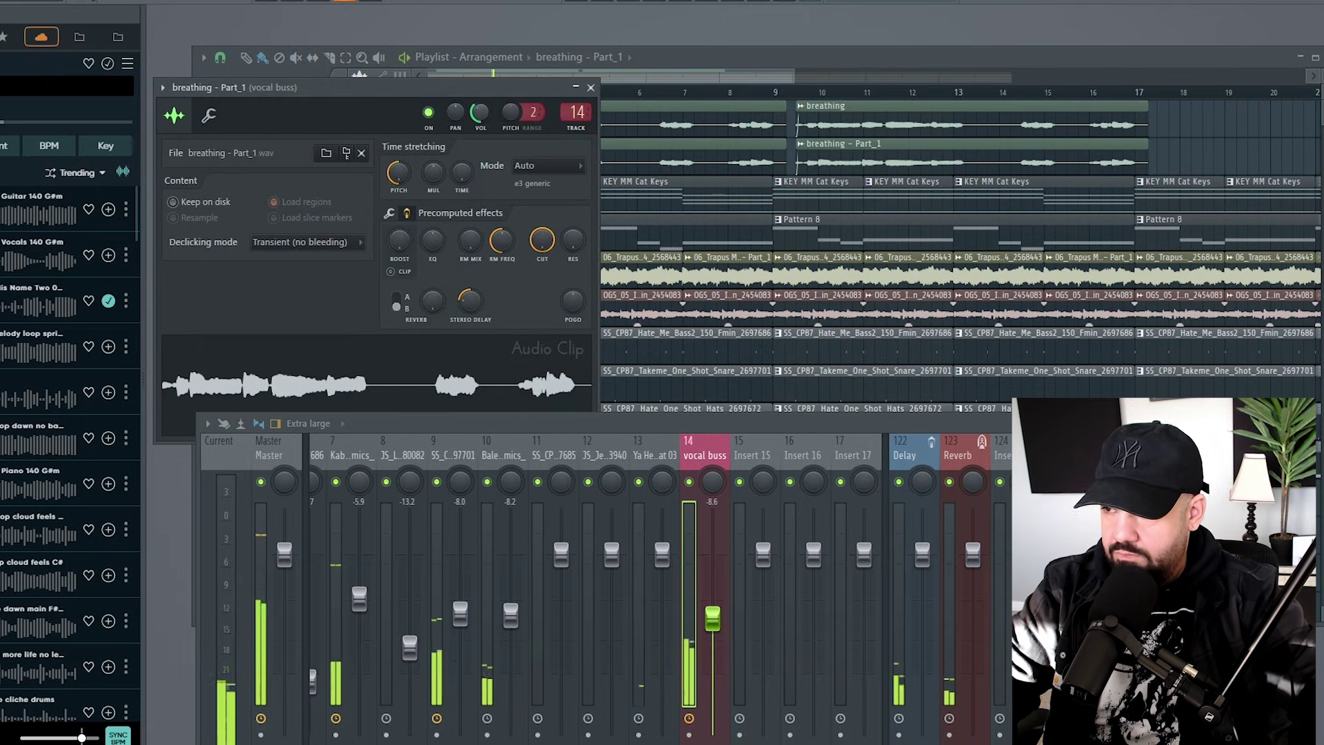
left_click(592, 88)
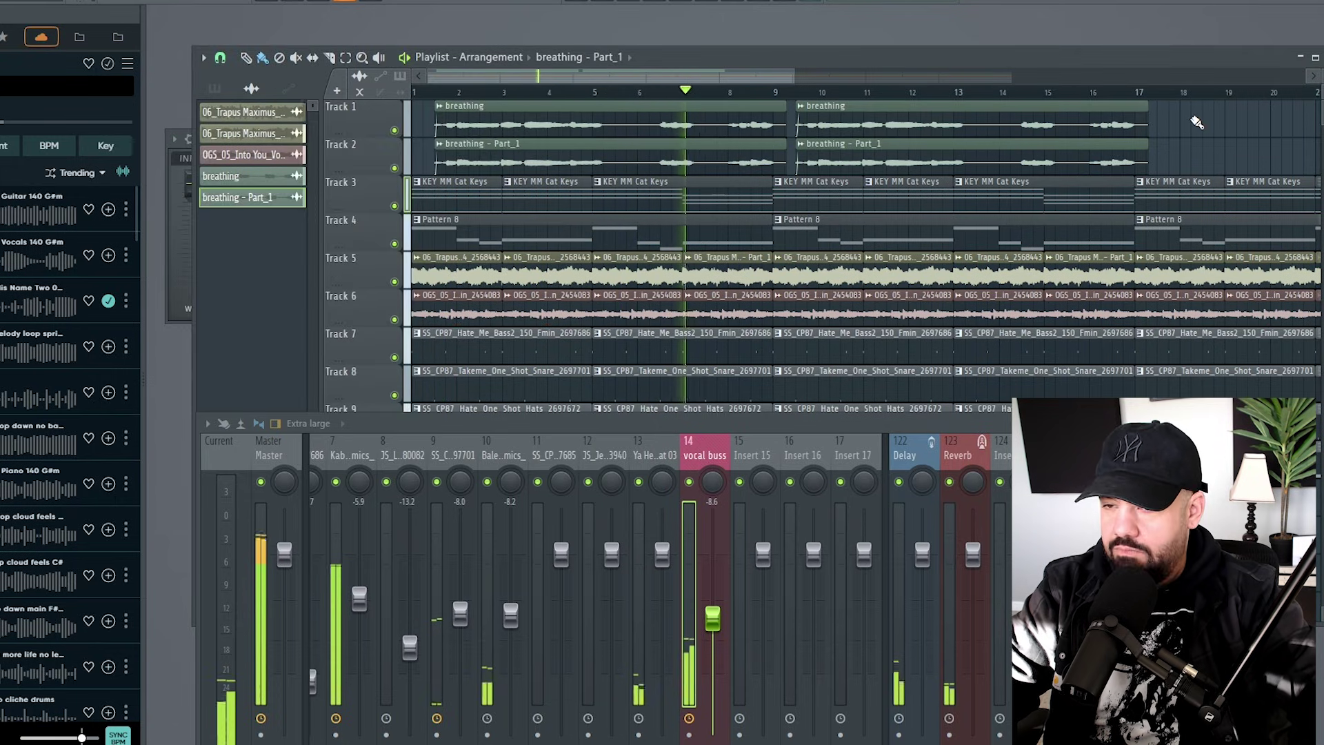